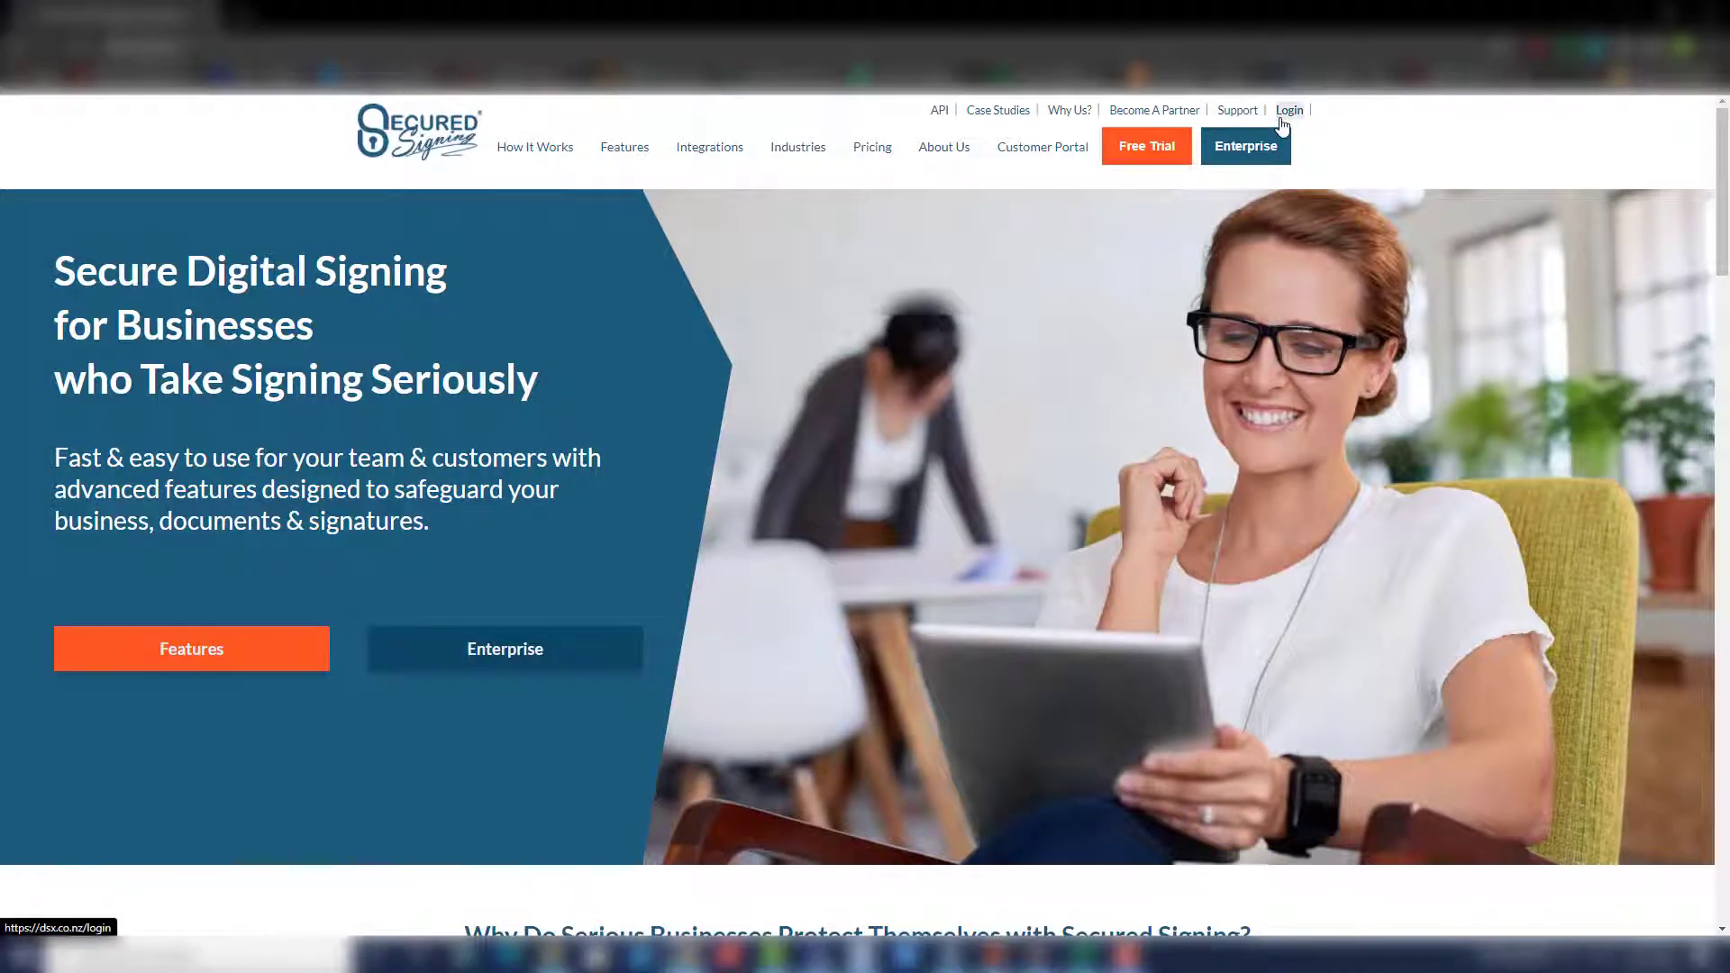
Log in and open the eNotary tab under My Account > My Settings.
click(1289, 110)
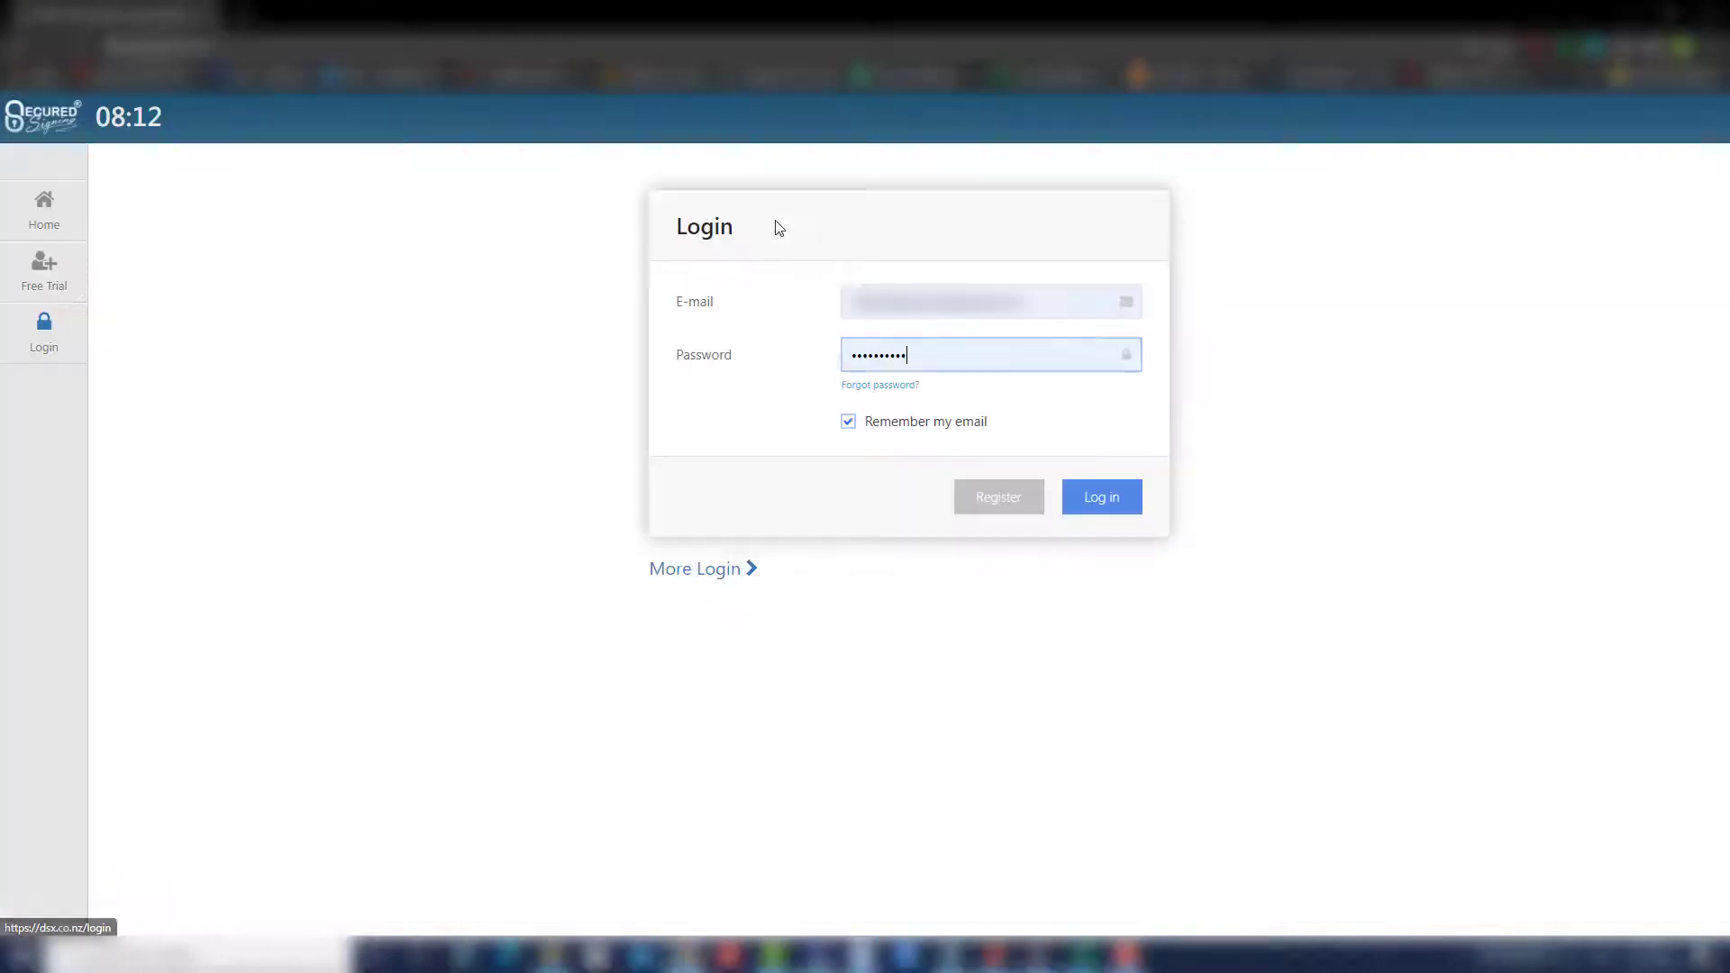
click(1117, 515)
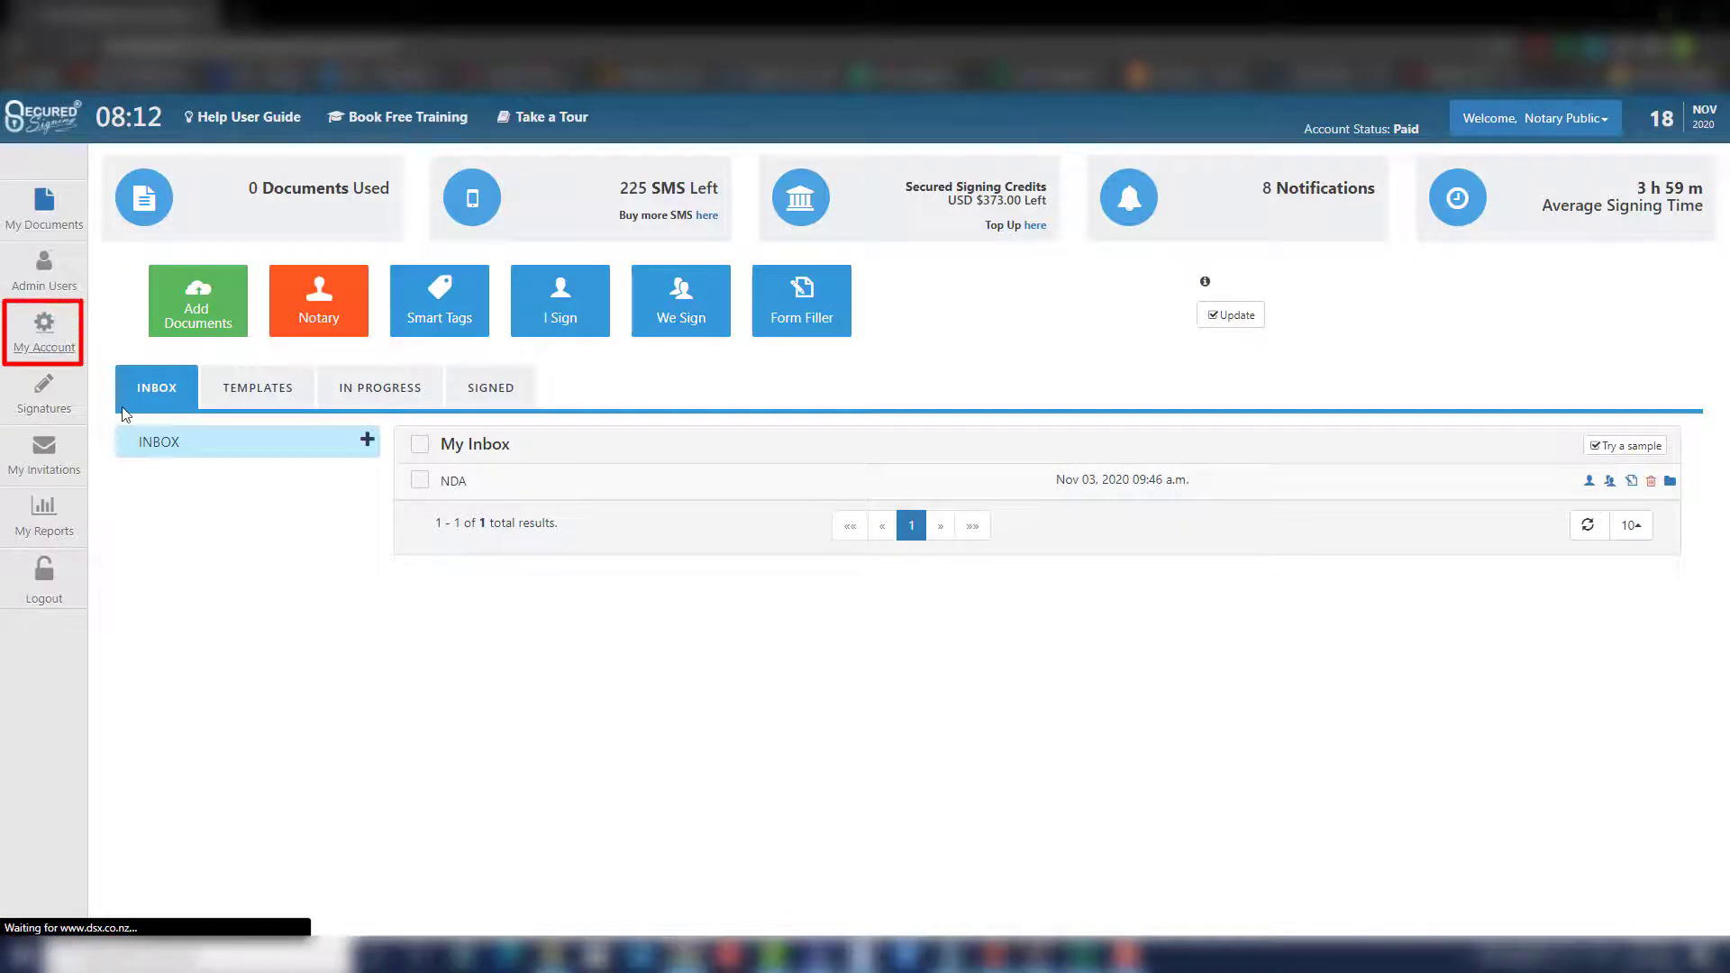
click(44, 336)
click(649, 167)
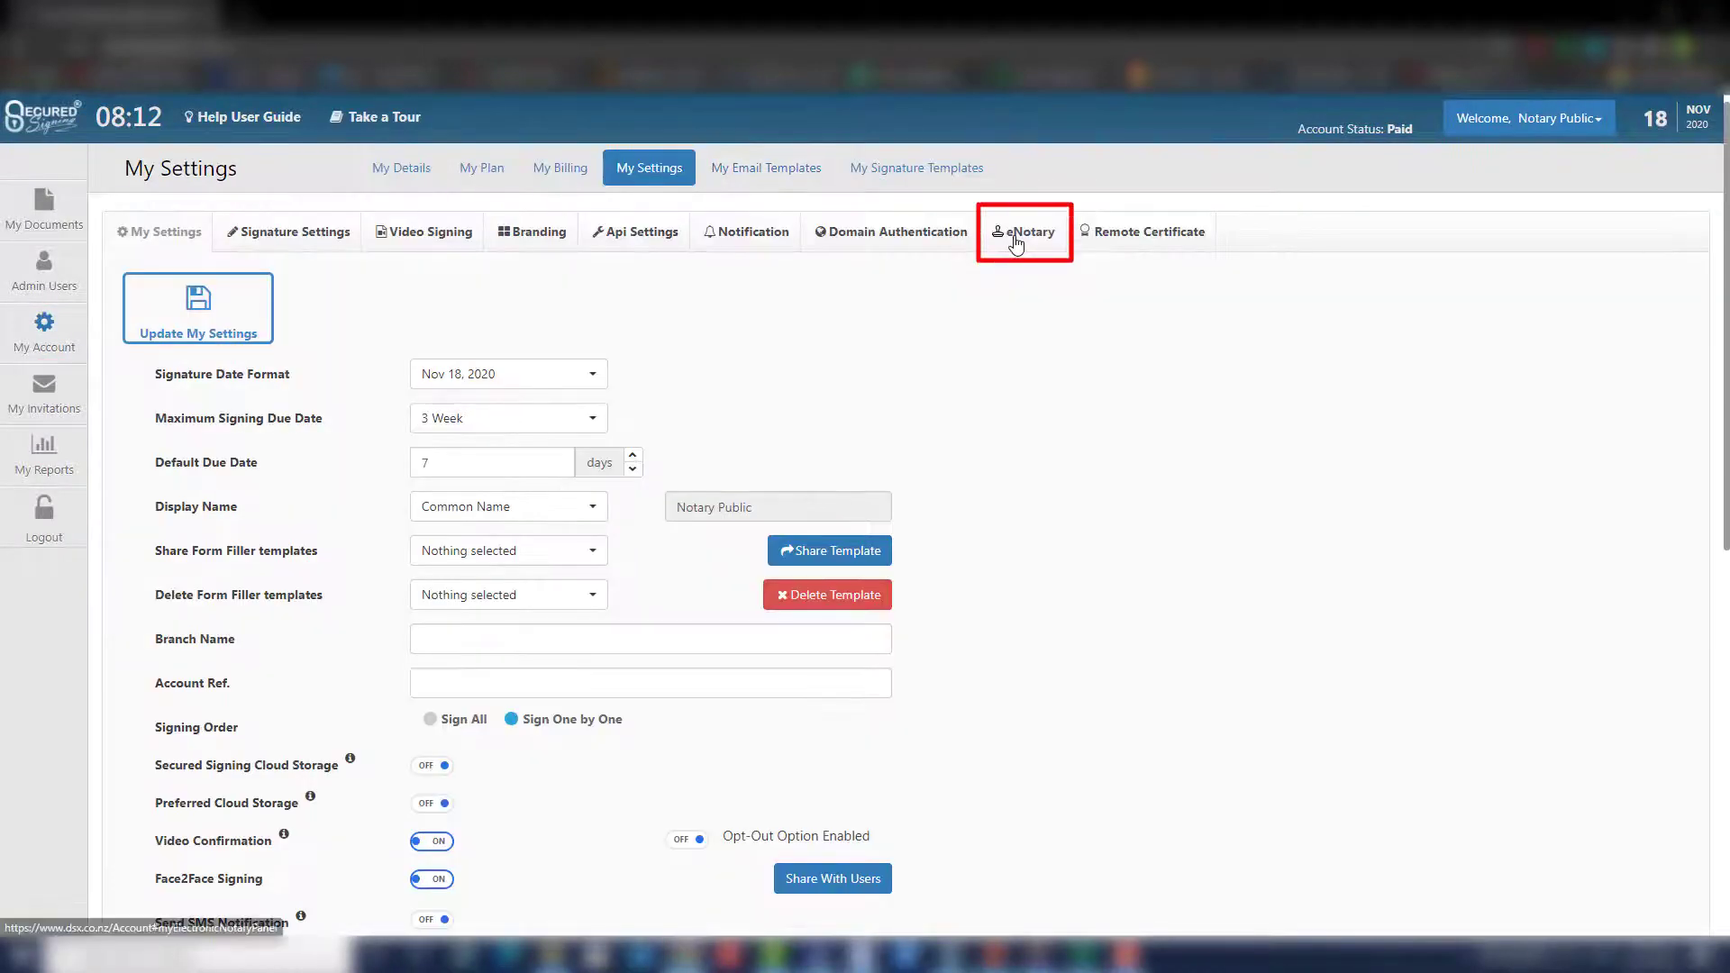
click(1016, 241)
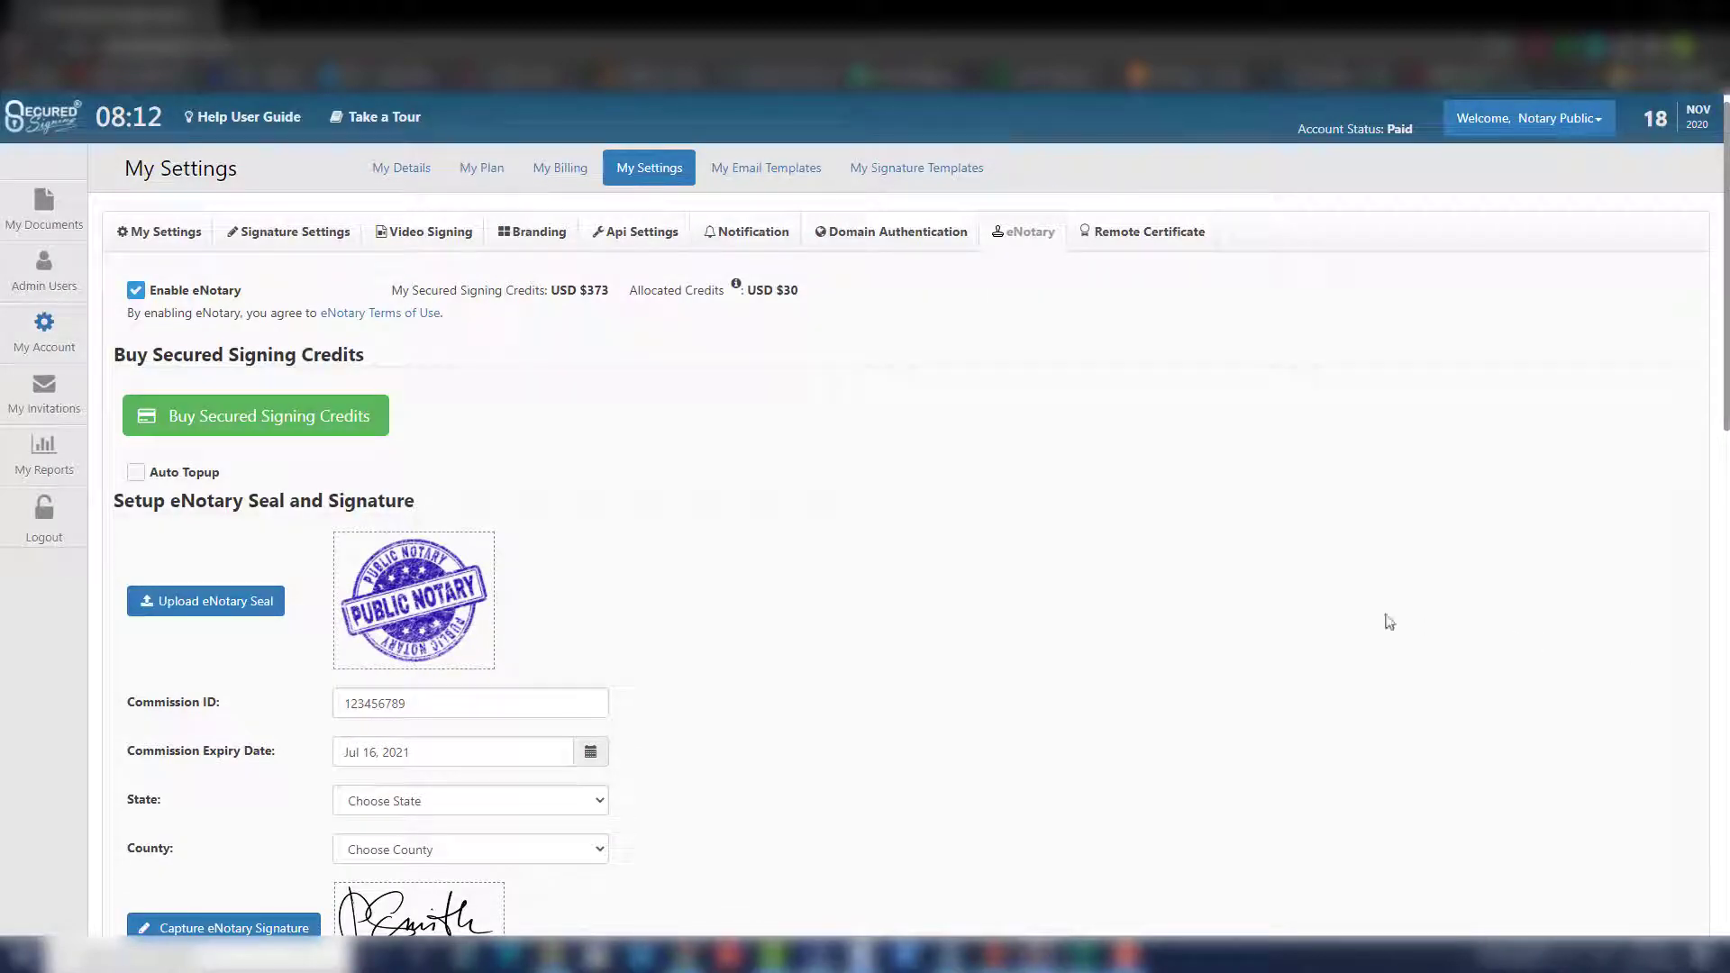
Buy USD $15 of Secured Signing credits with Auto Topup set to USD $15.
click(266, 417)
click(1020, 442)
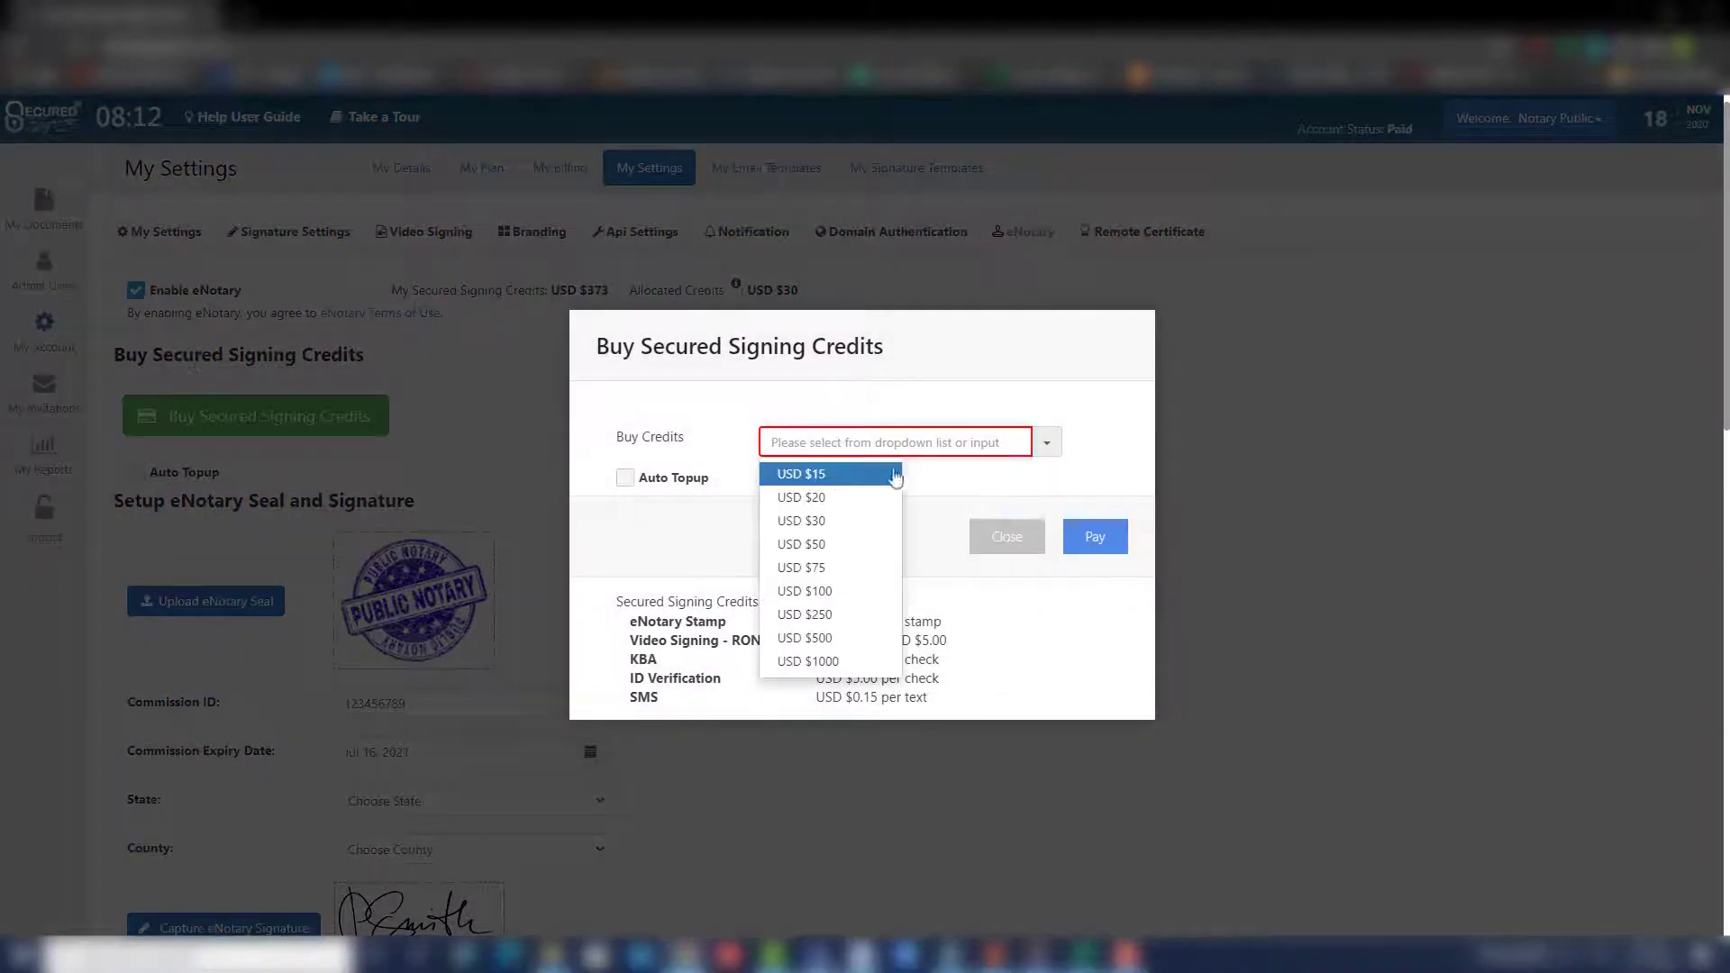
click(831, 493)
click(668, 486)
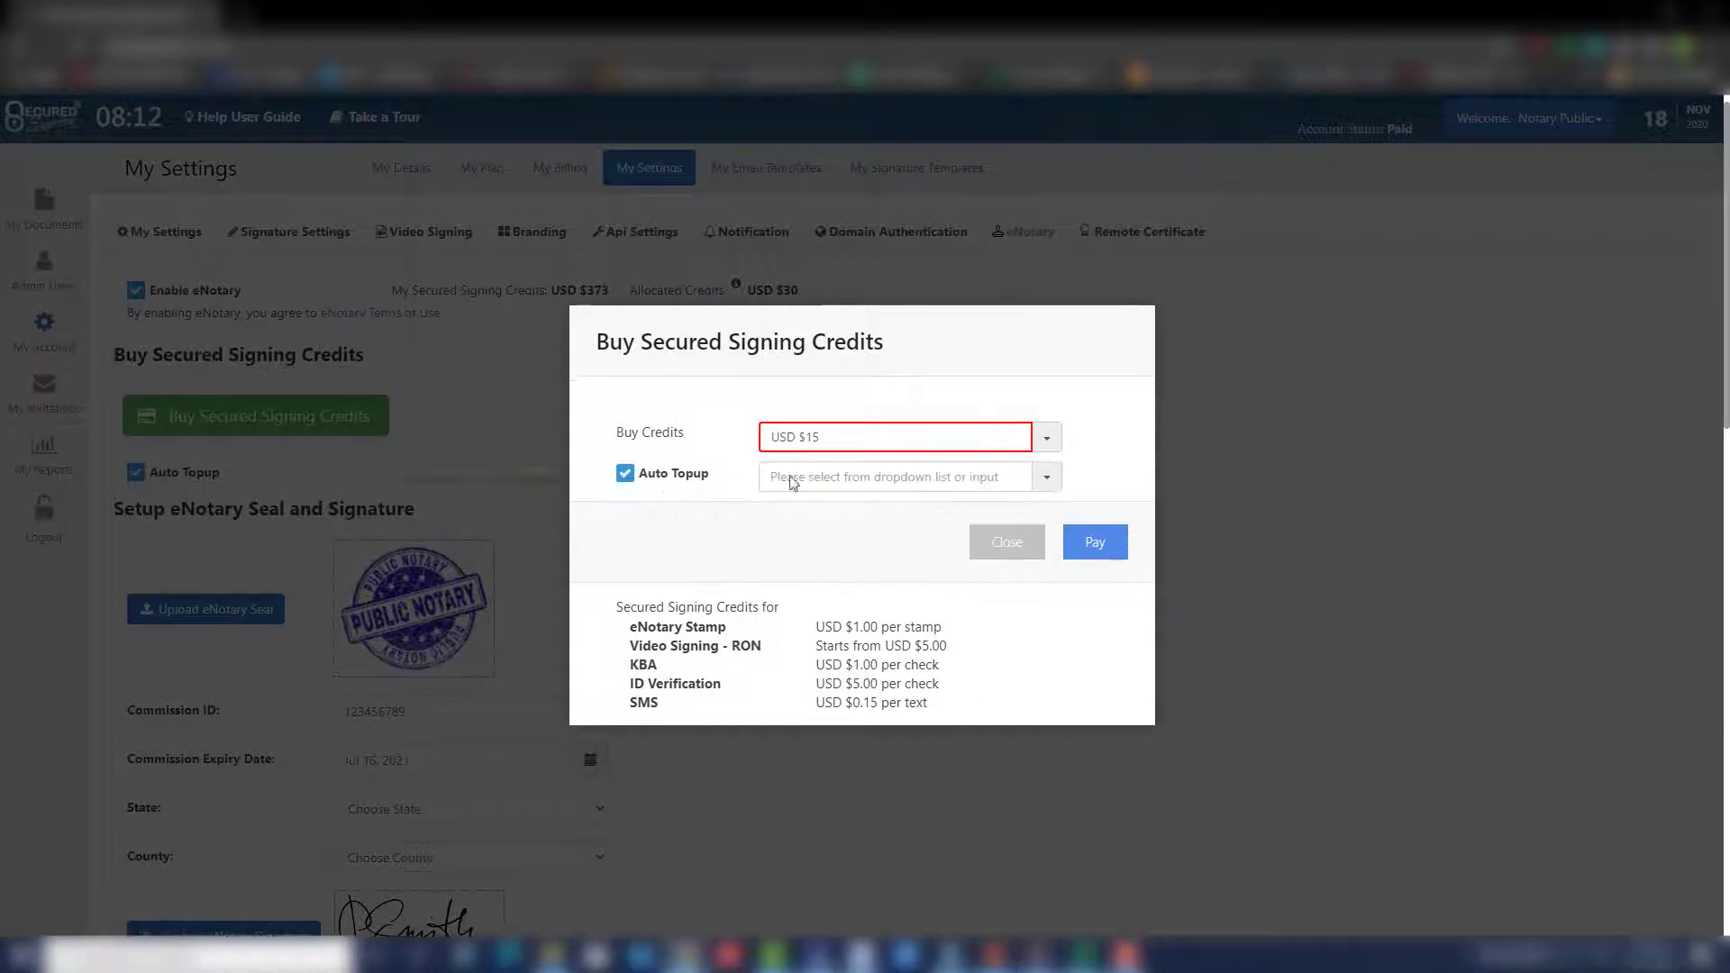
click(1006, 475)
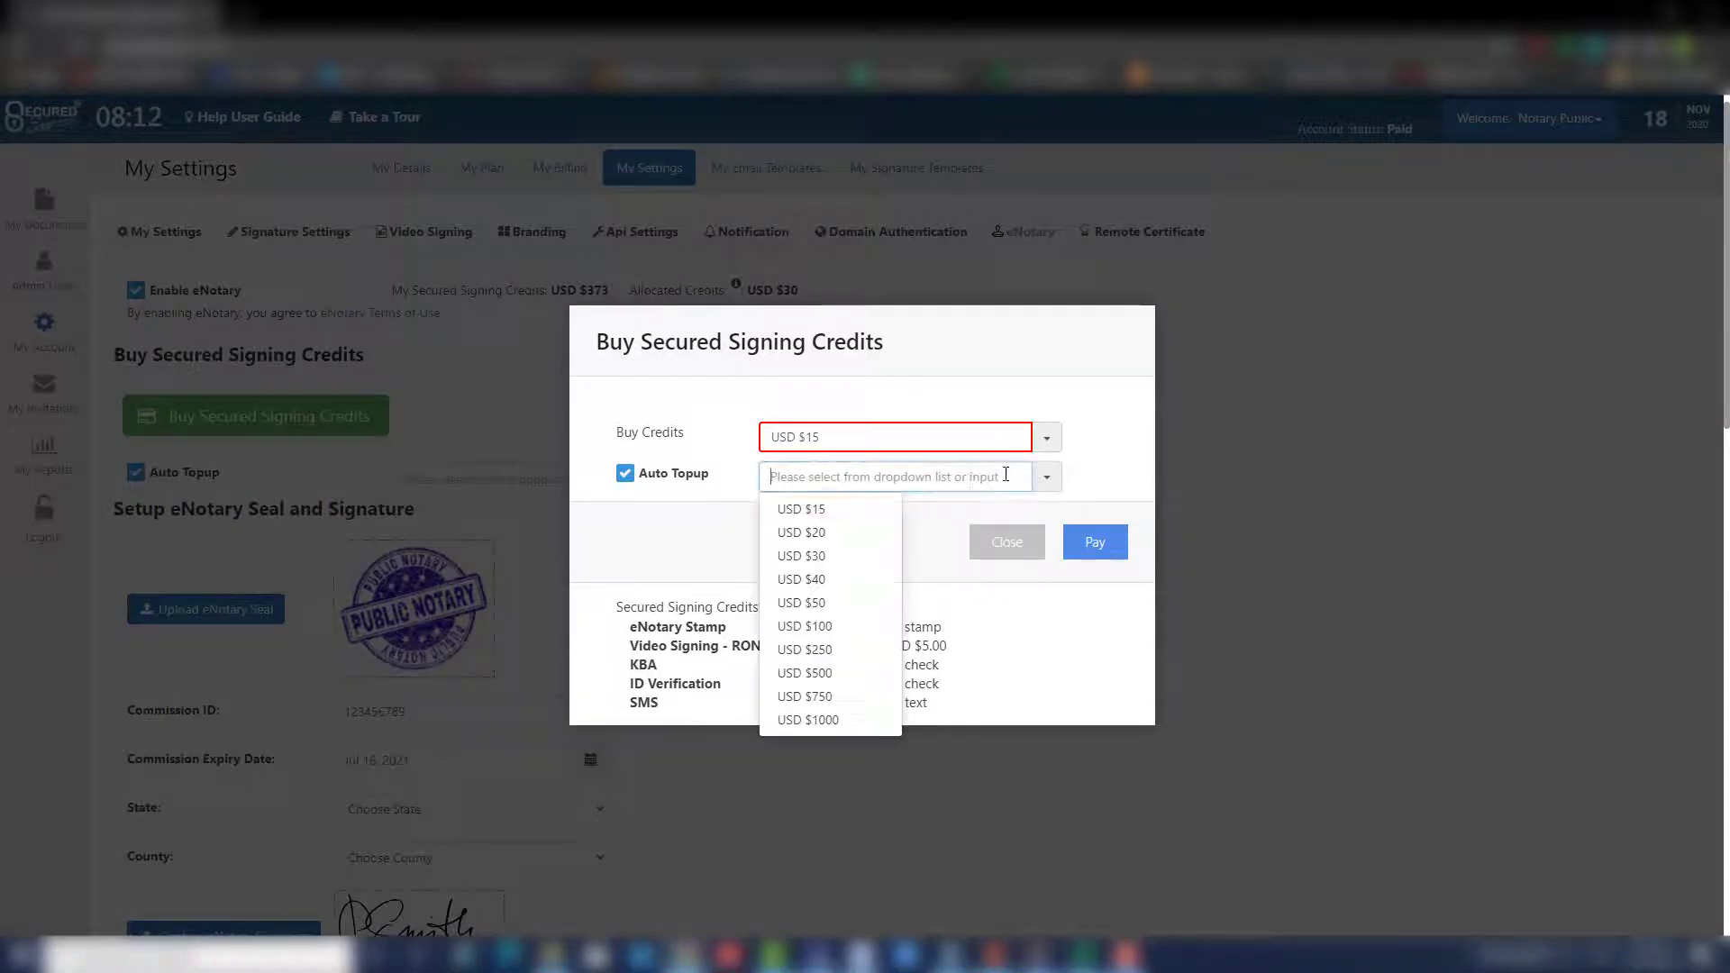
click(802, 510)
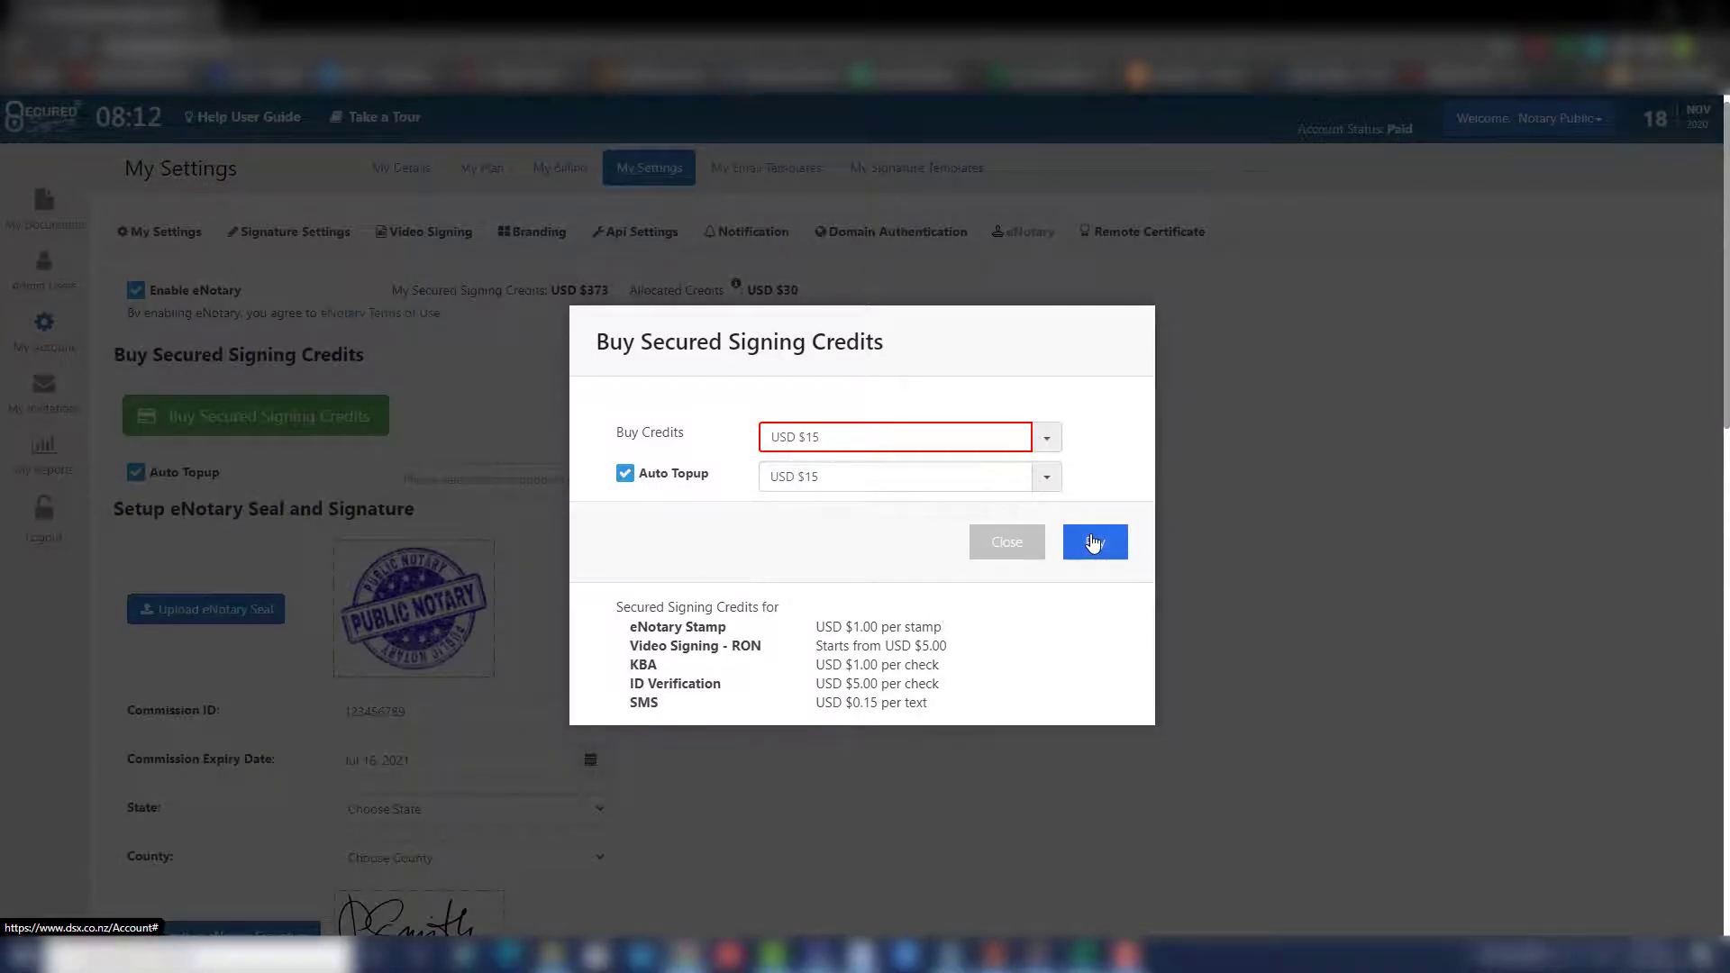
Pay $15.00 in Windcave by entering the card number, name on card, expiry and CVC.
click(1093, 542)
click(893, 402)
text(4111 1111 1)
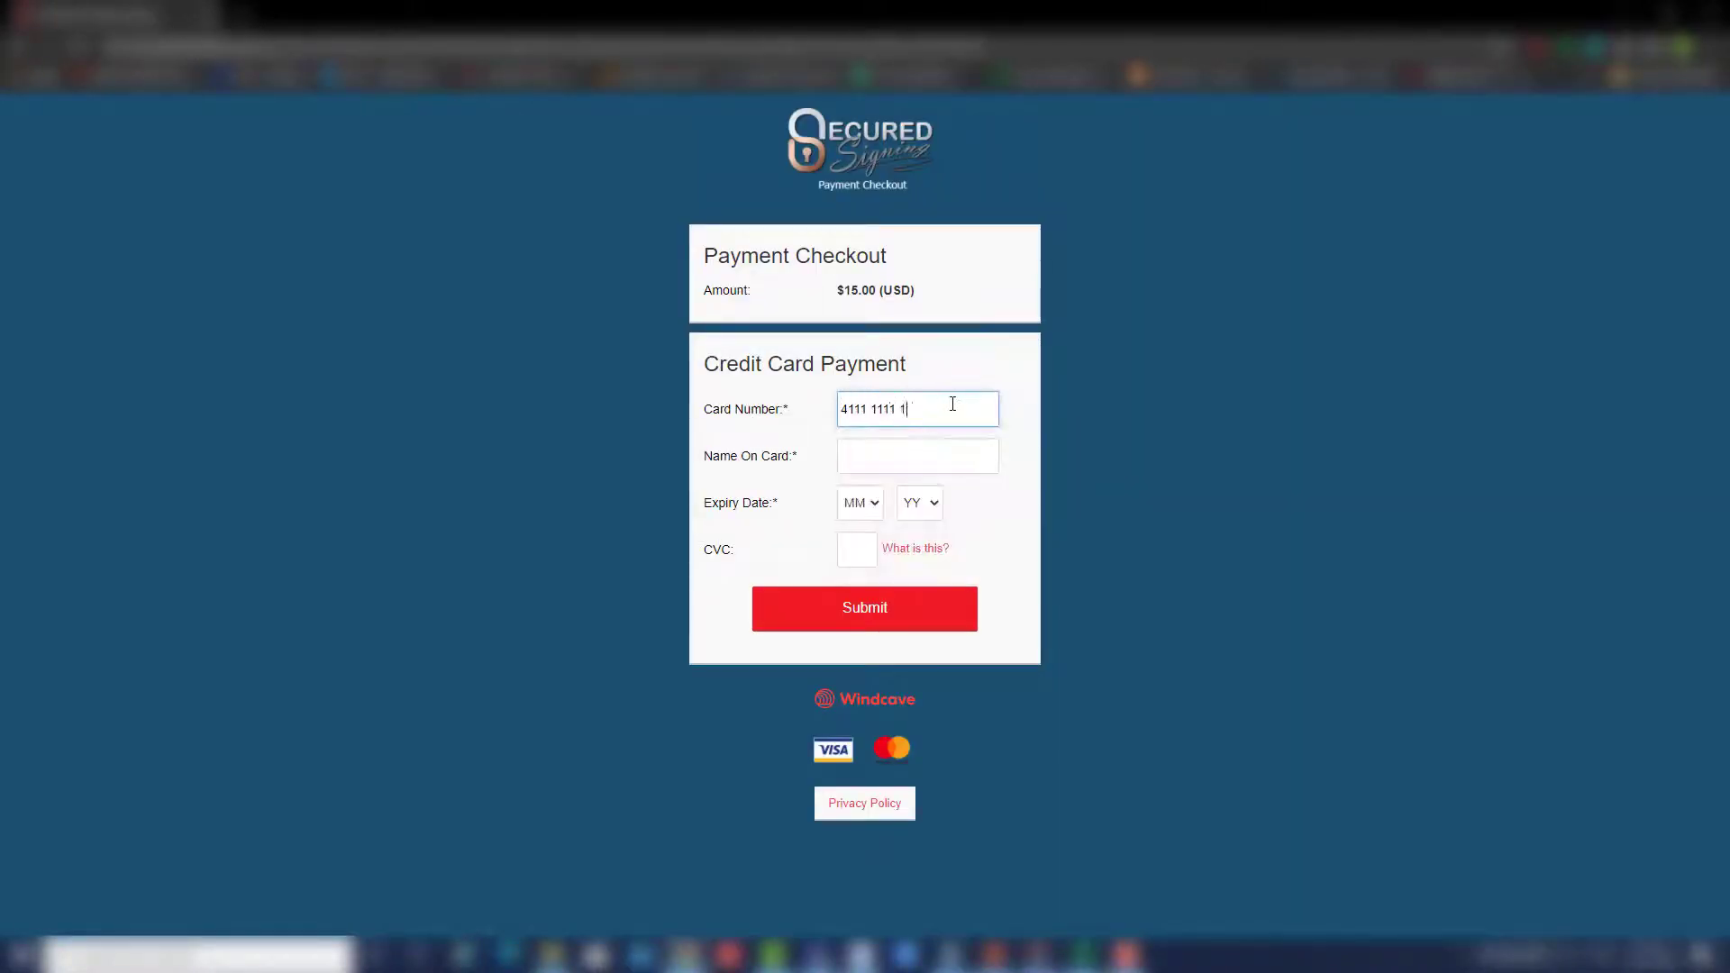
text(111 1111)
key(Tab)
text(Notary Public)
key(Tab)
key(0)
key(5)
key(Tab)
key(2)
key(2)
key(Tab)
text(123)
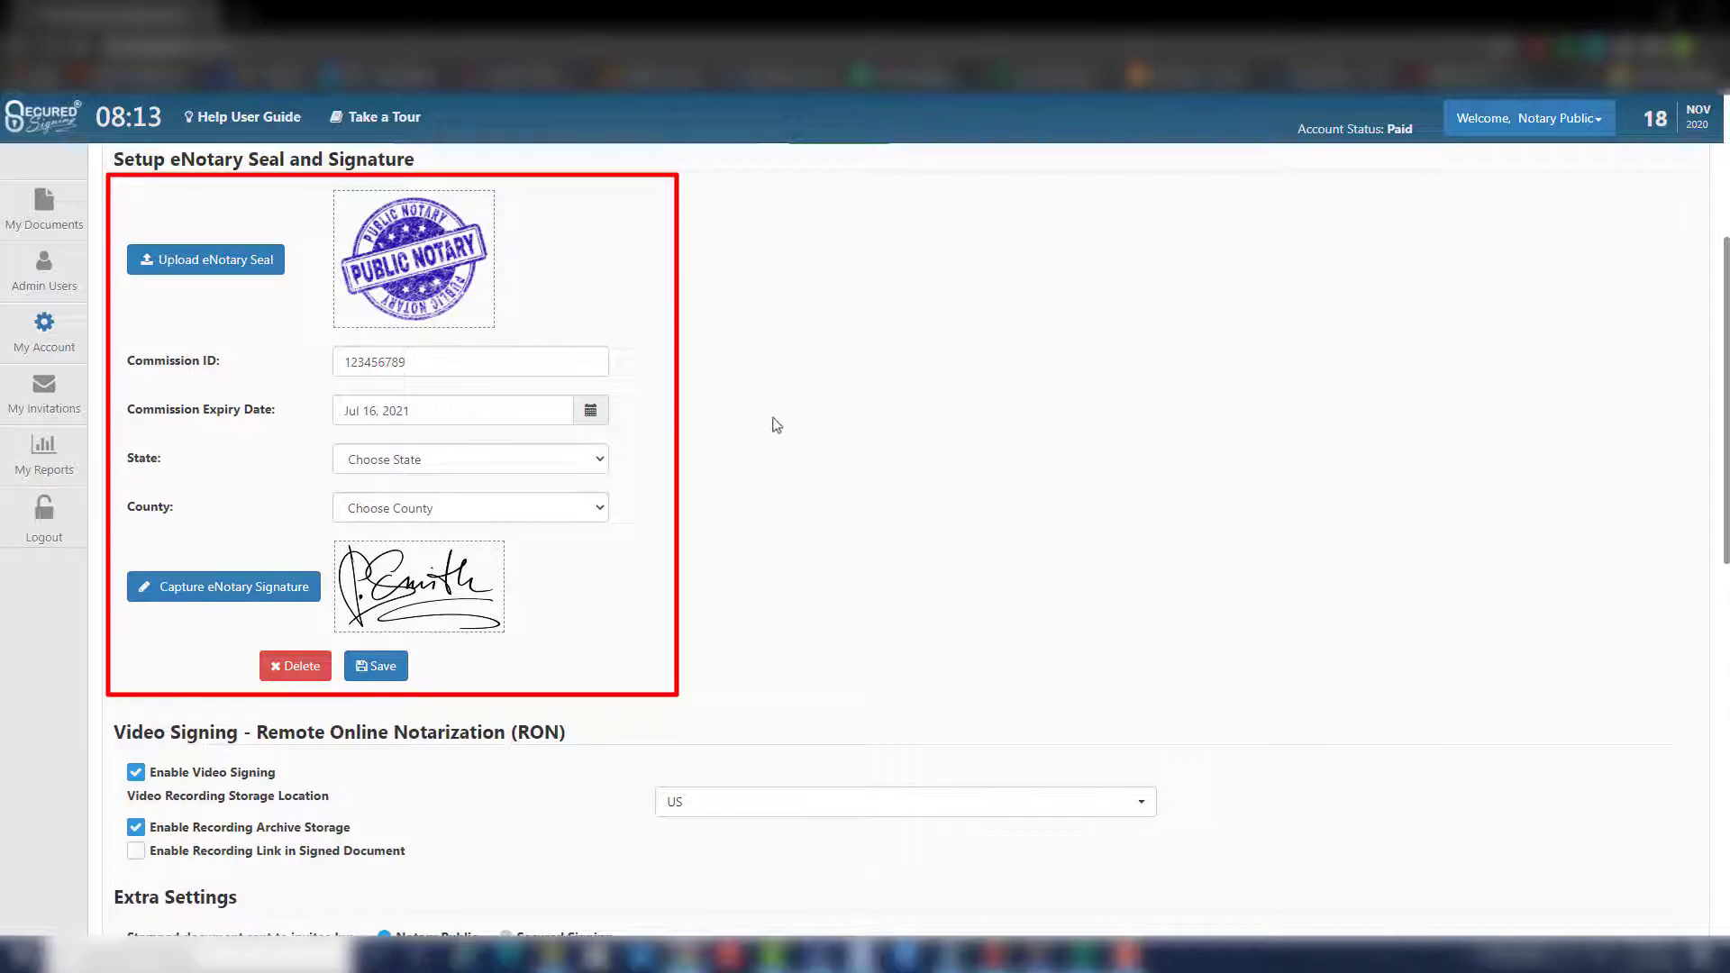
Set the commission State to Alabama and County to Autauga, then start uploading the eNotary seal.
click(437, 460)
click(437, 502)
click(439, 508)
scroll(514, 721, down, 10)
scroll(478, 631, up, 15)
click(444, 552)
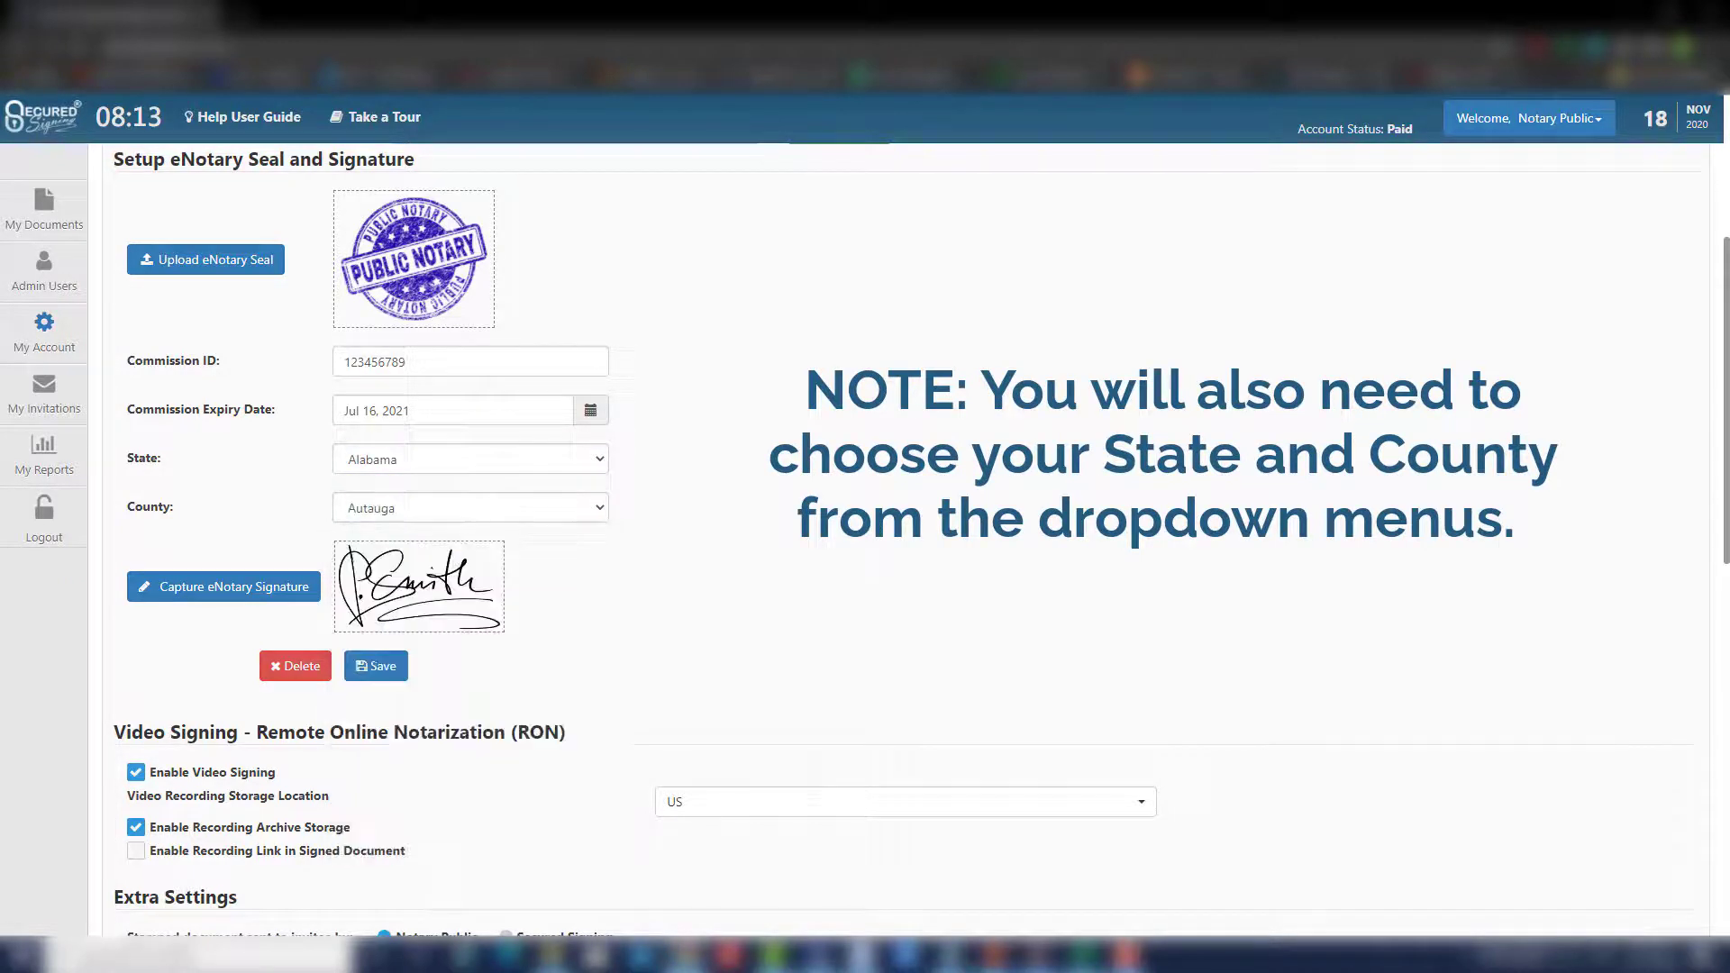
click(172, 270)
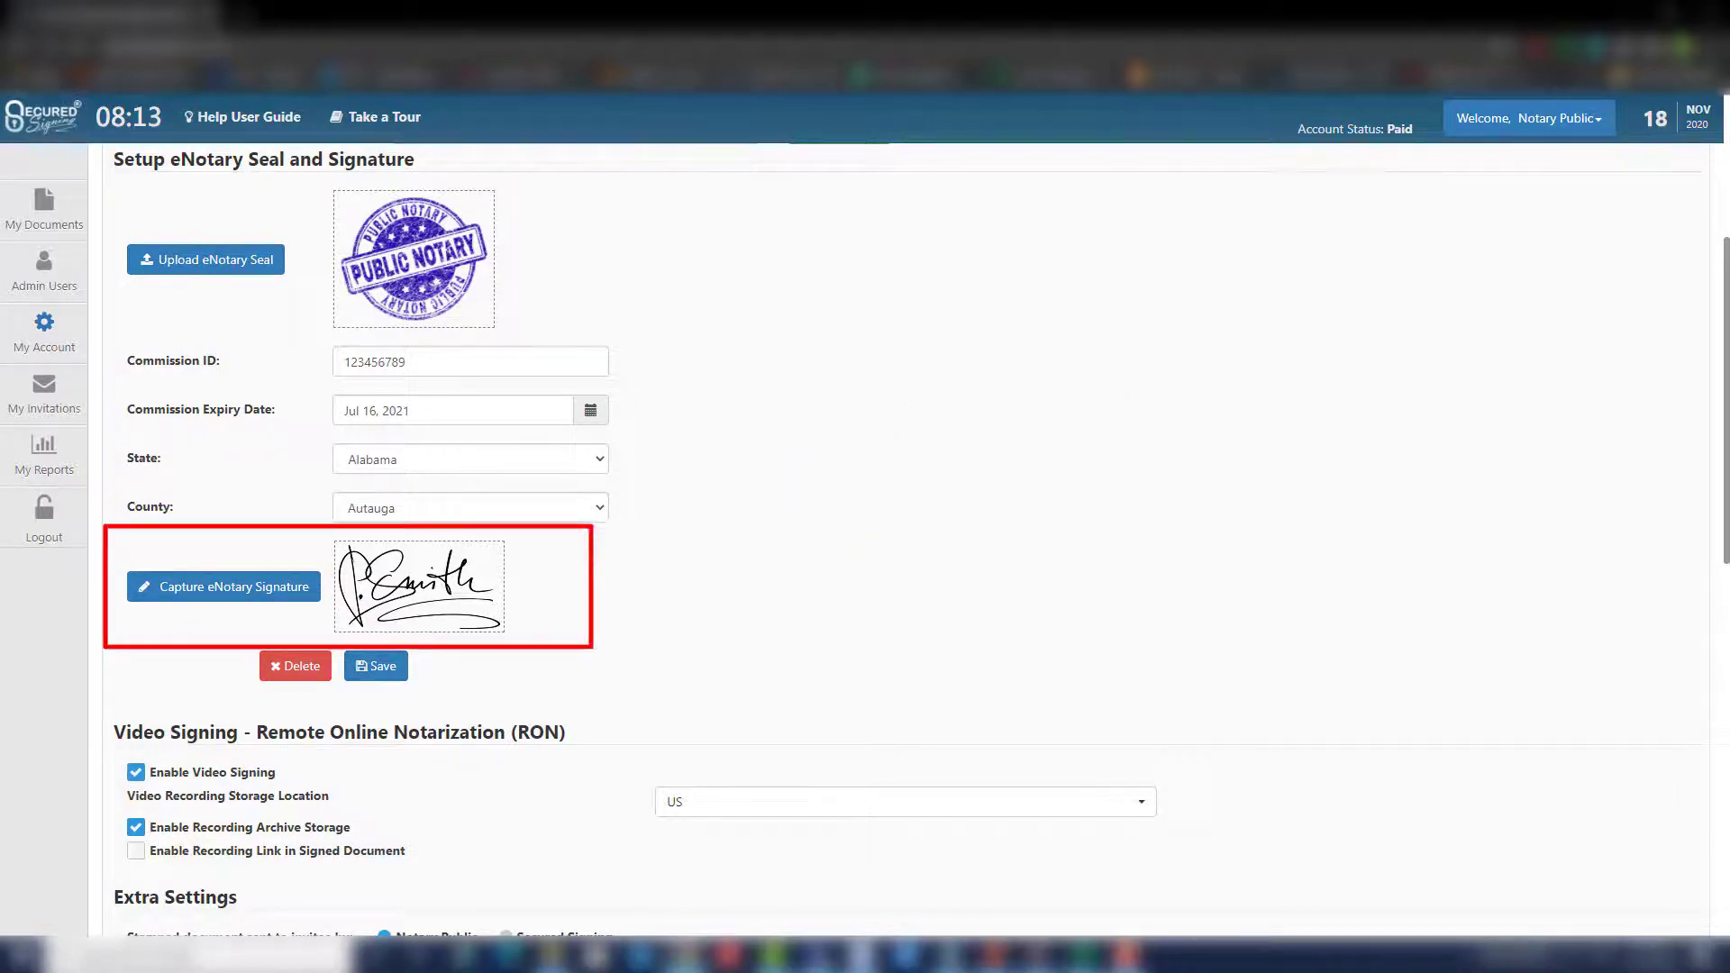
click(276, 573)
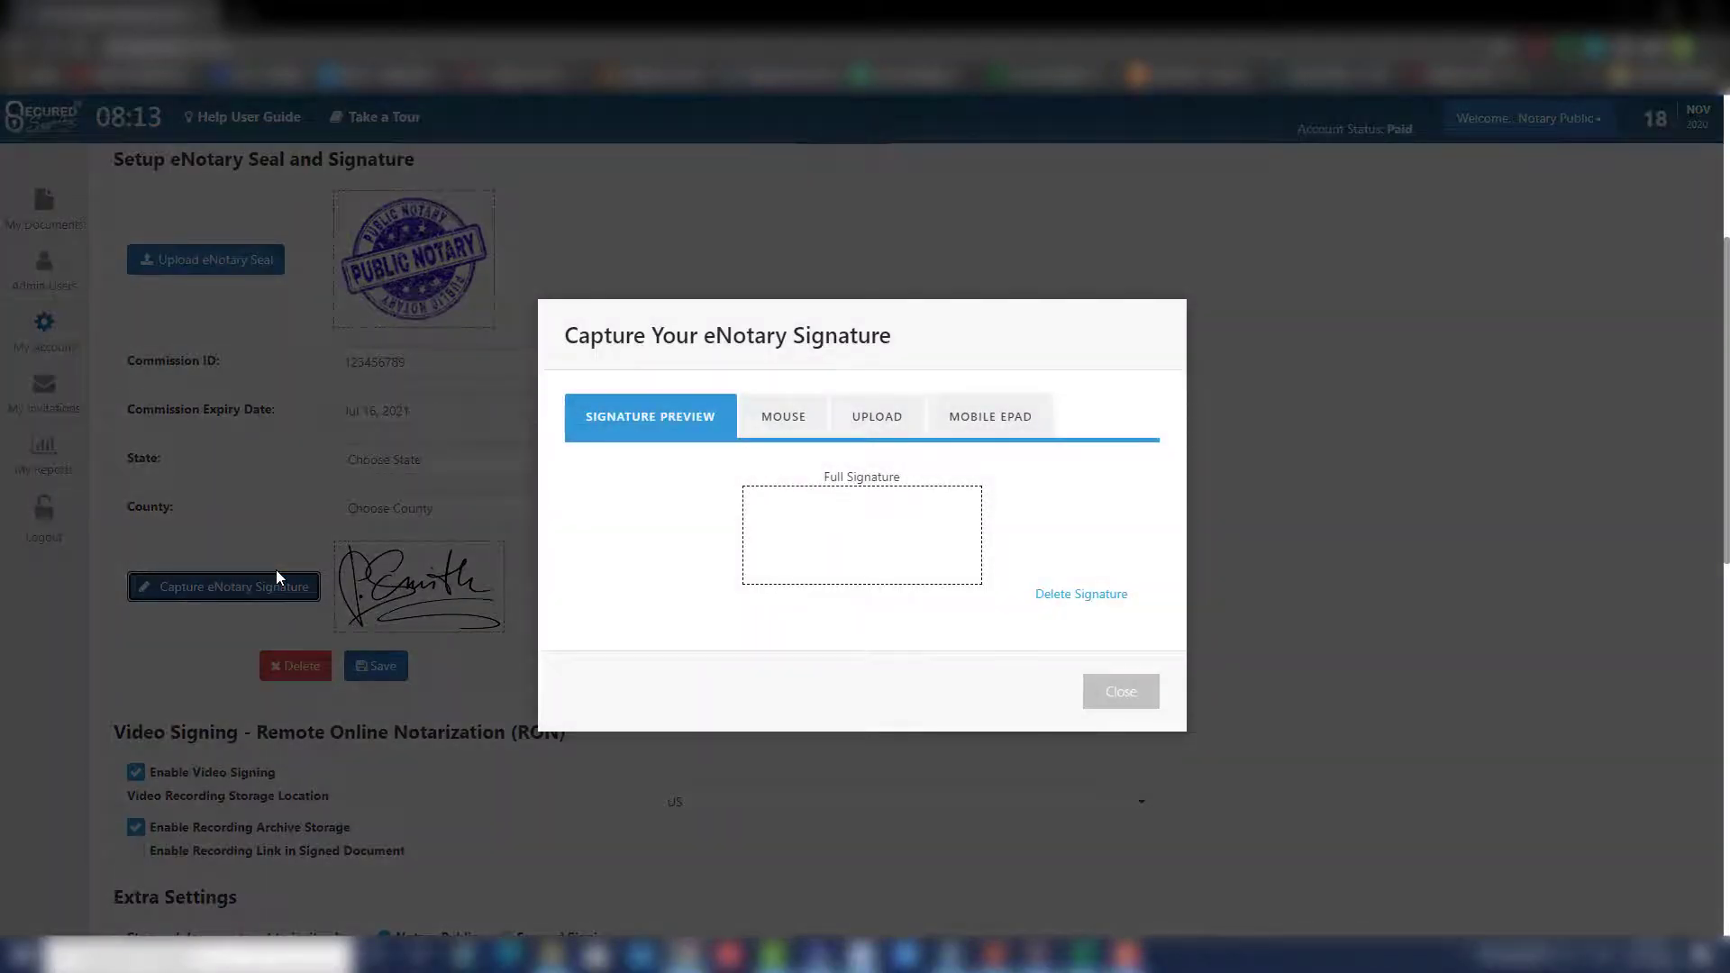
click(784, 415)
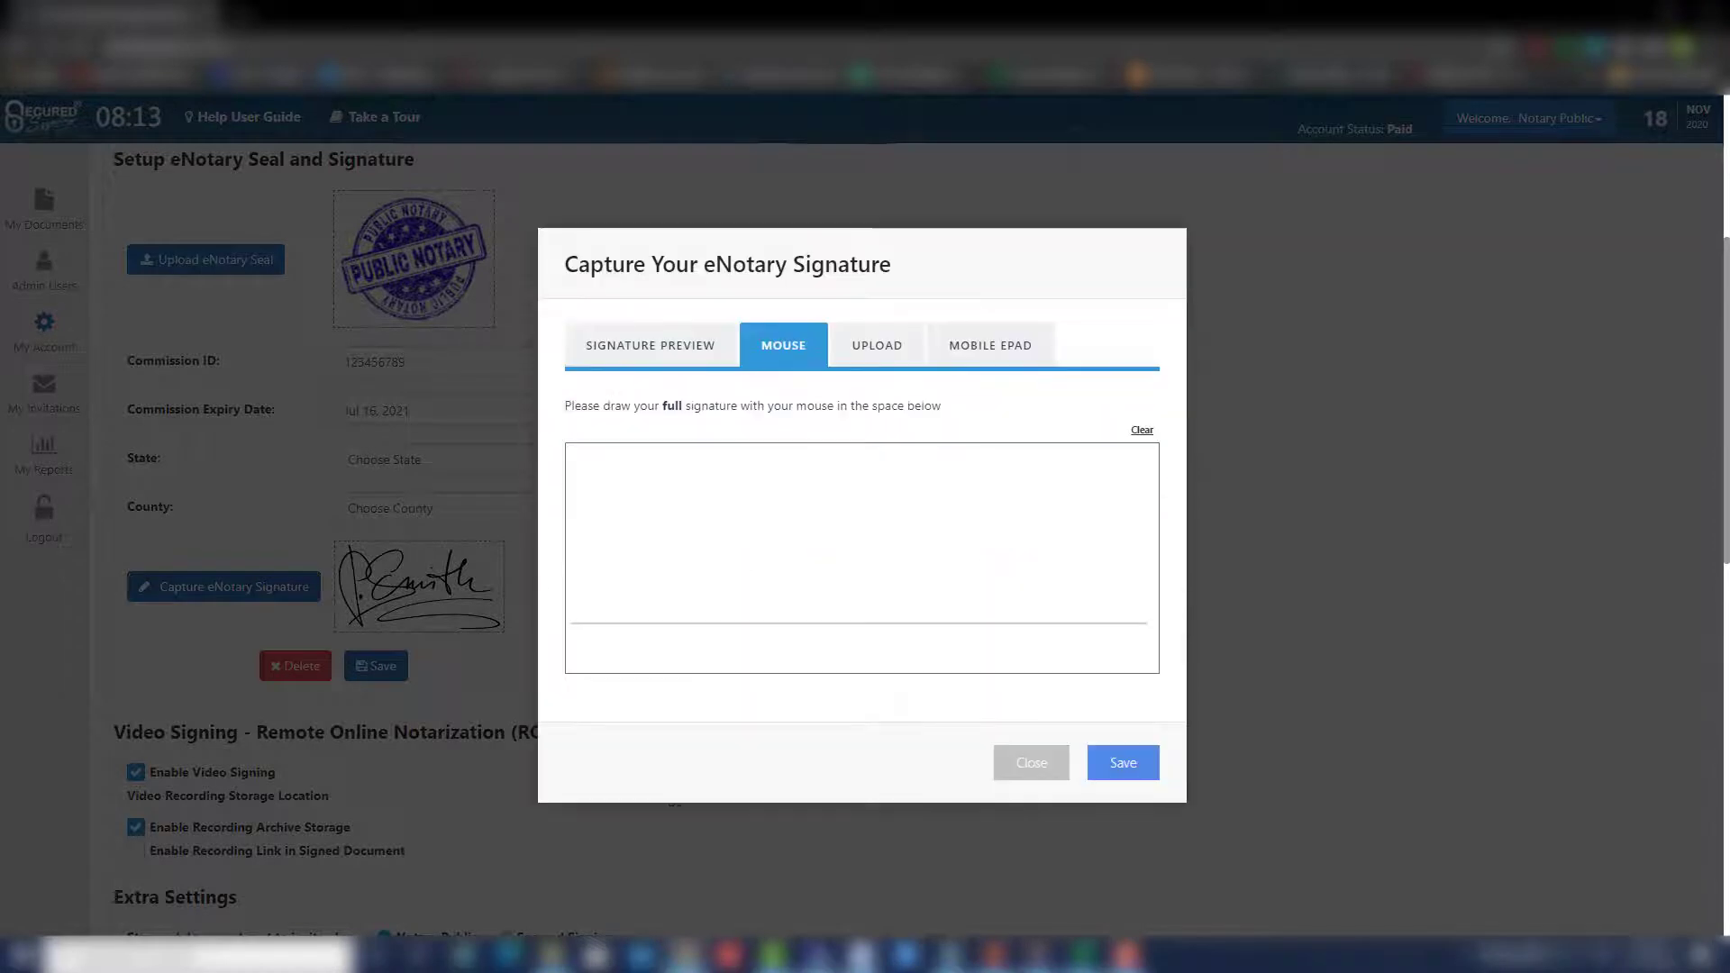
click(879, 357)
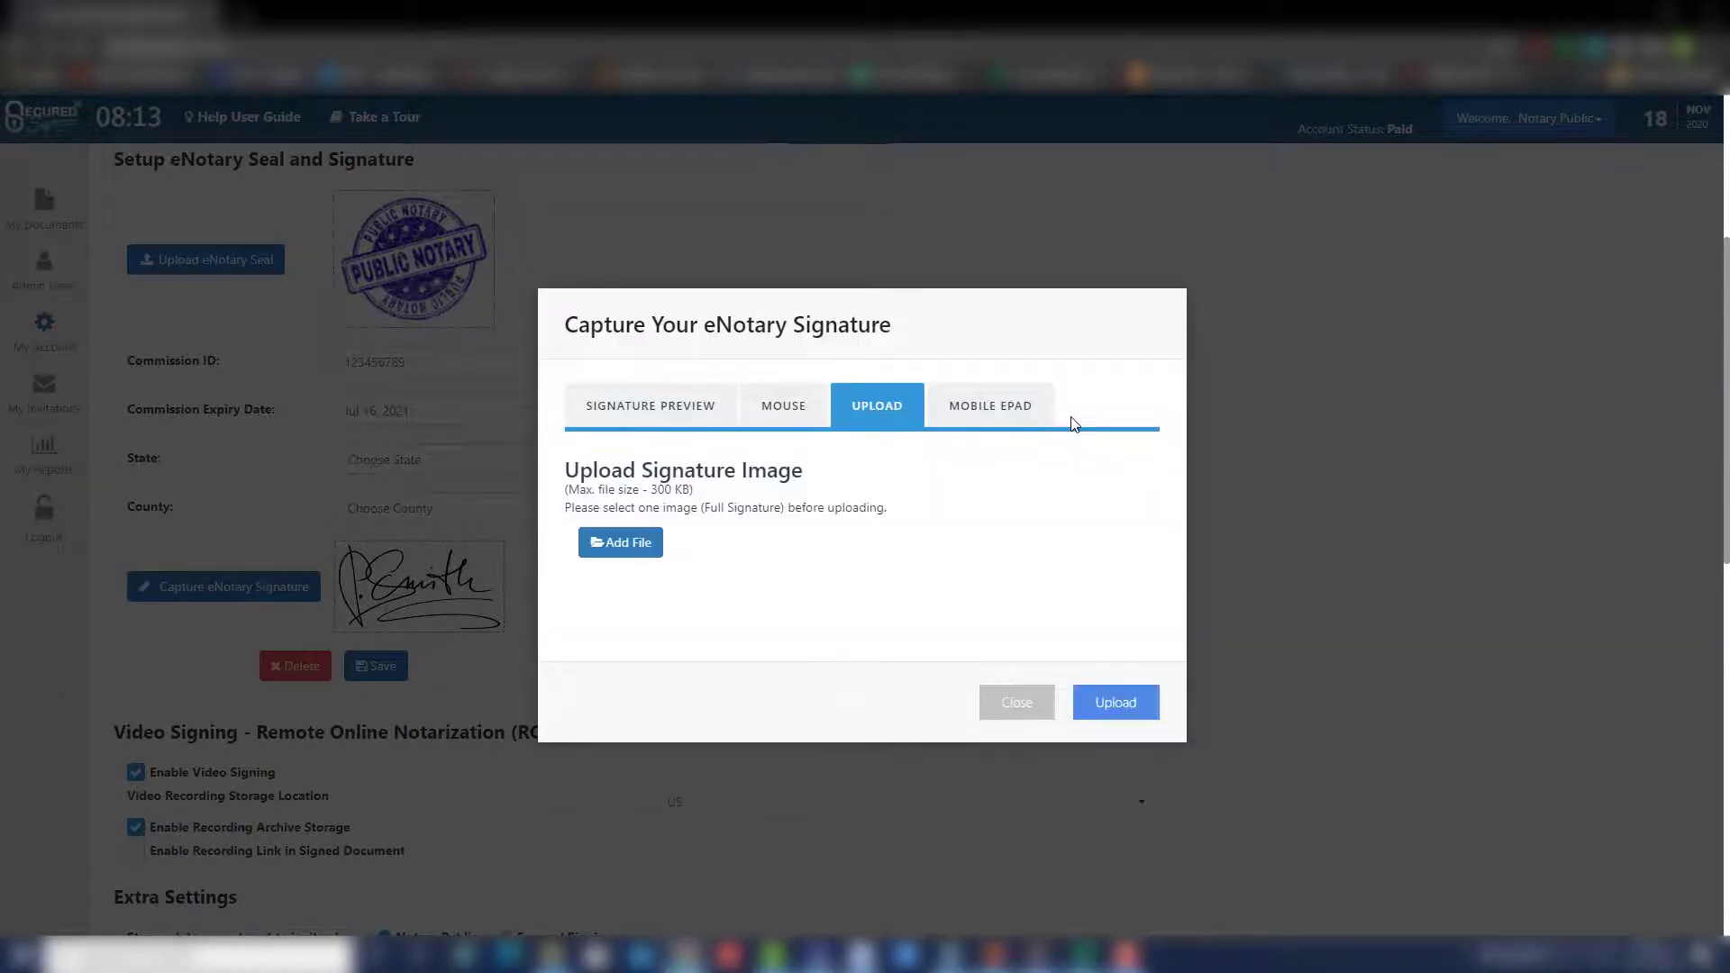
click(1000, 407)
click(1019, 642)
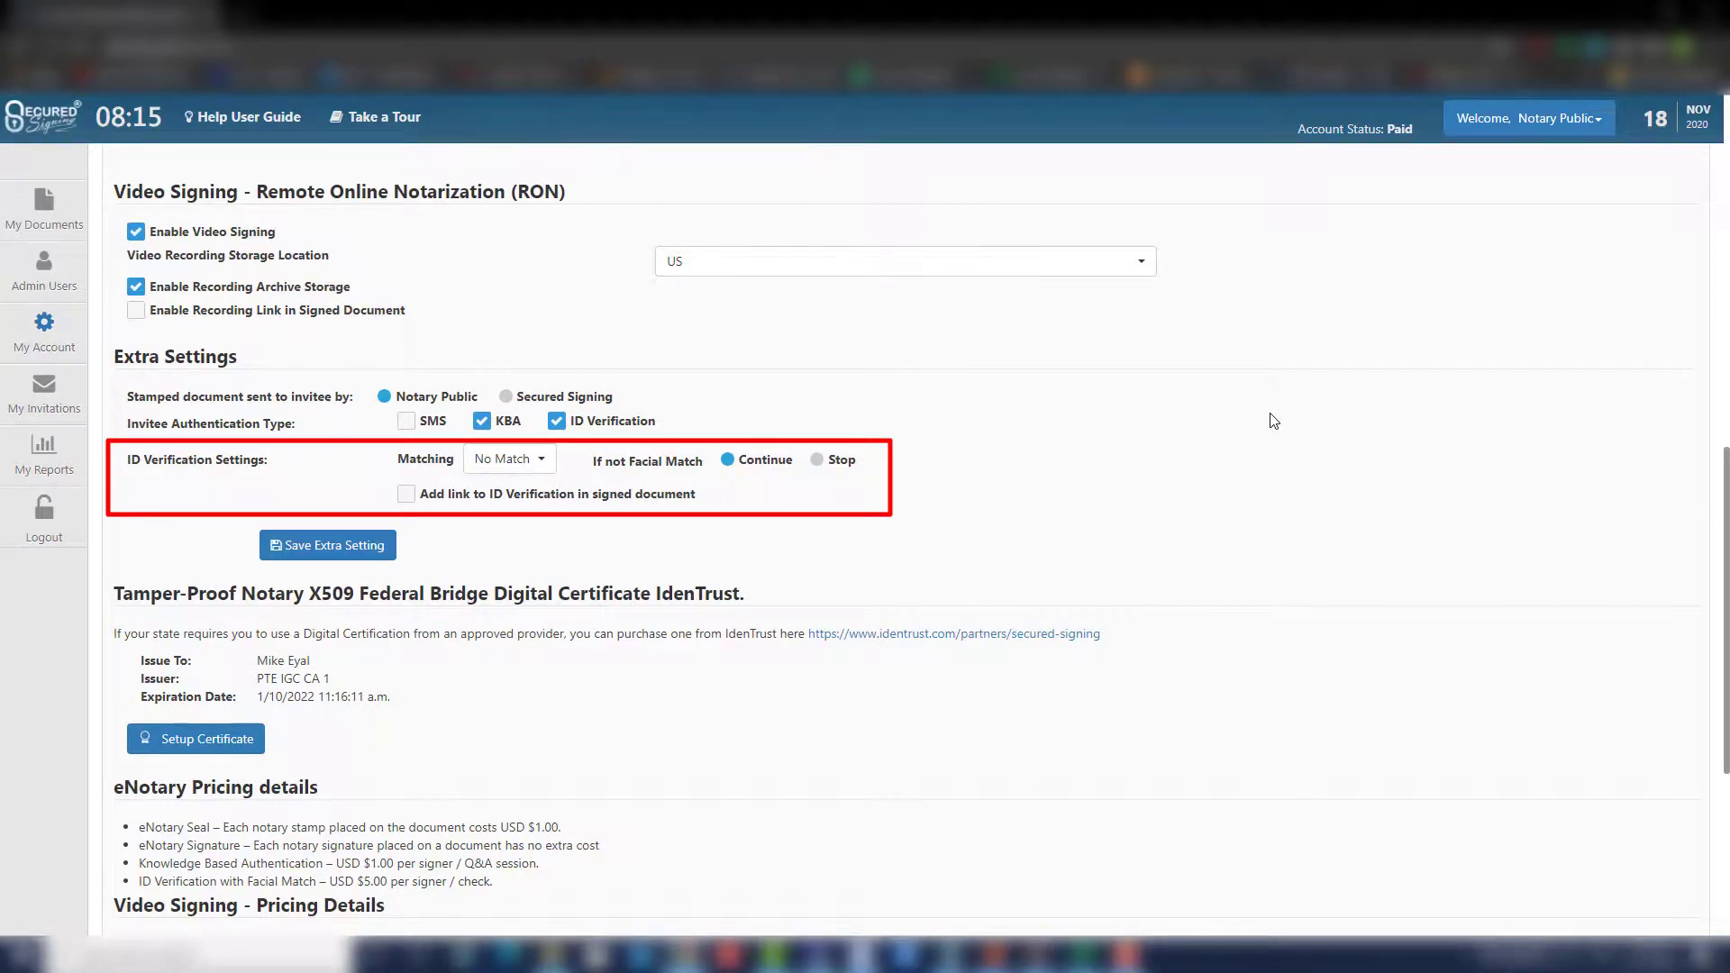
Set the ID Verification Matching option to First Name.
click(536, 466)
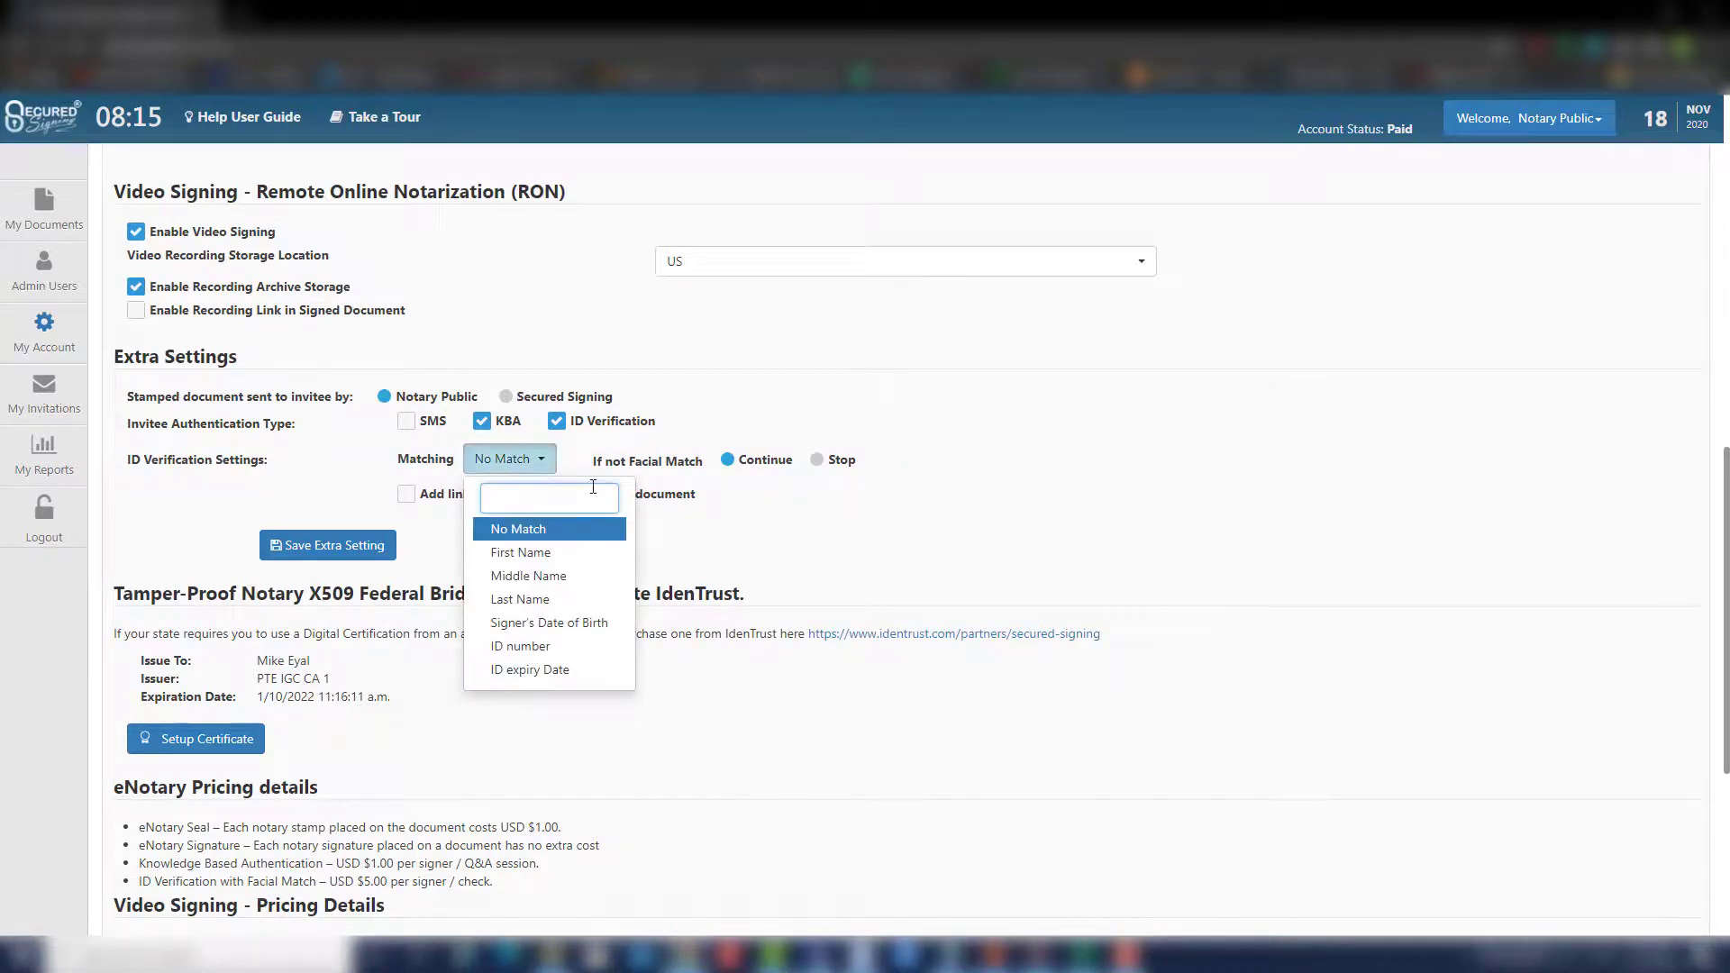
click(566, 552)
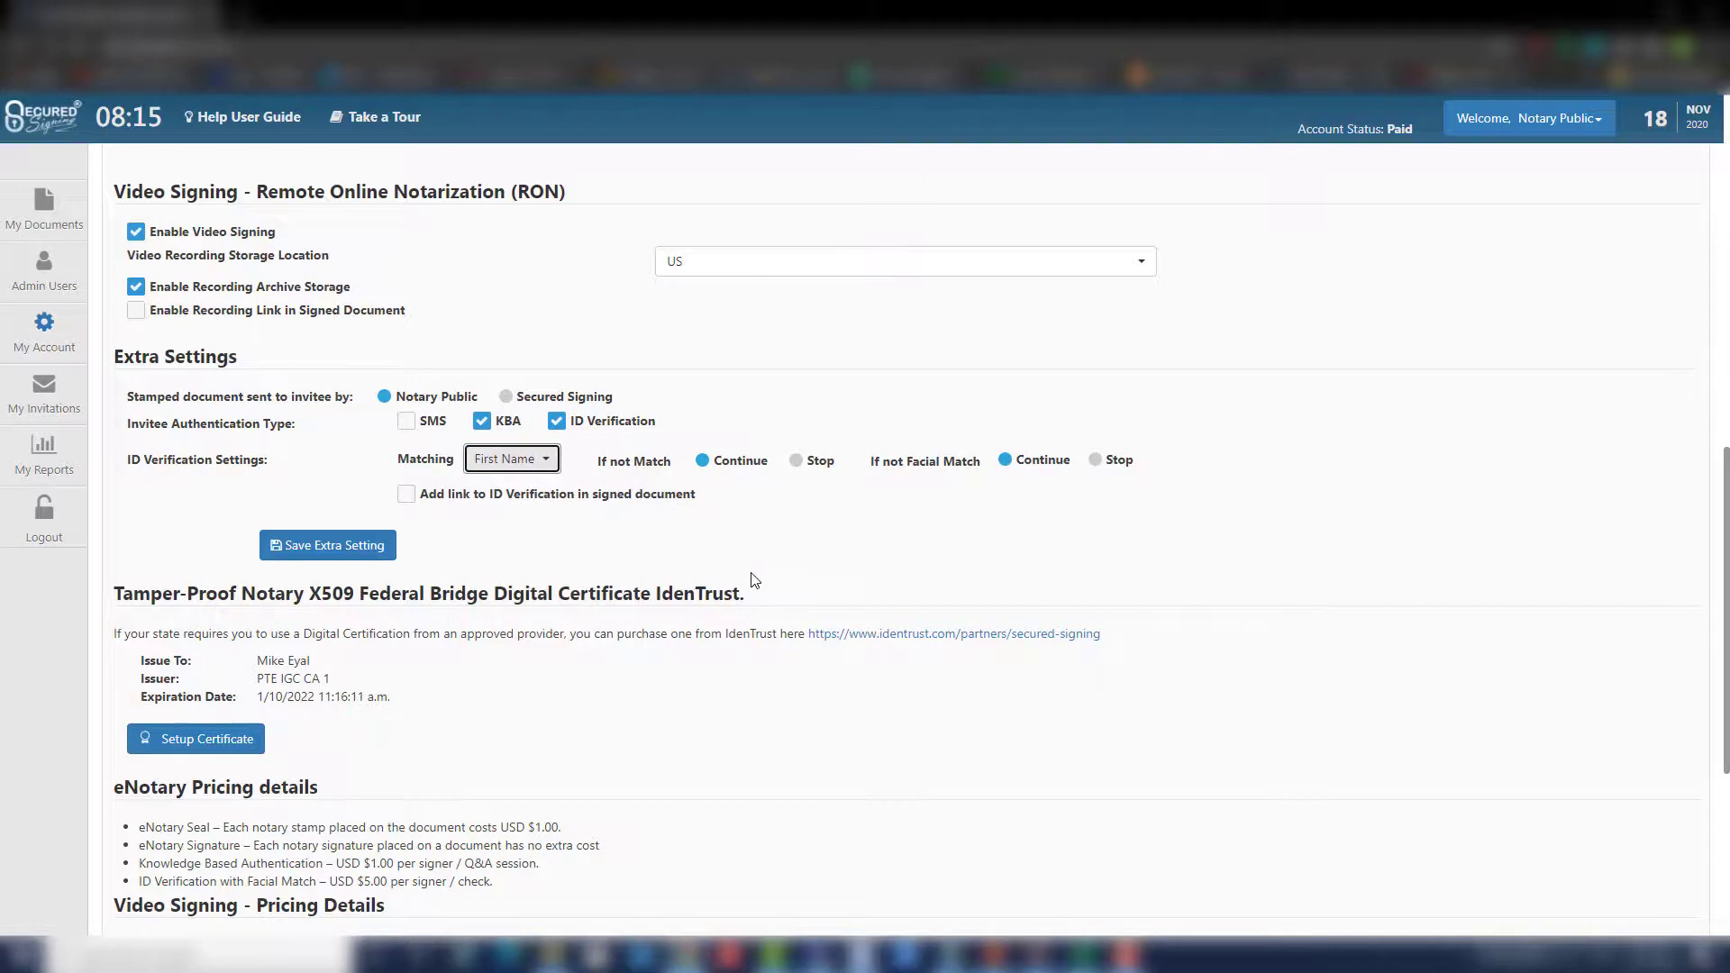
click(1279, 552)
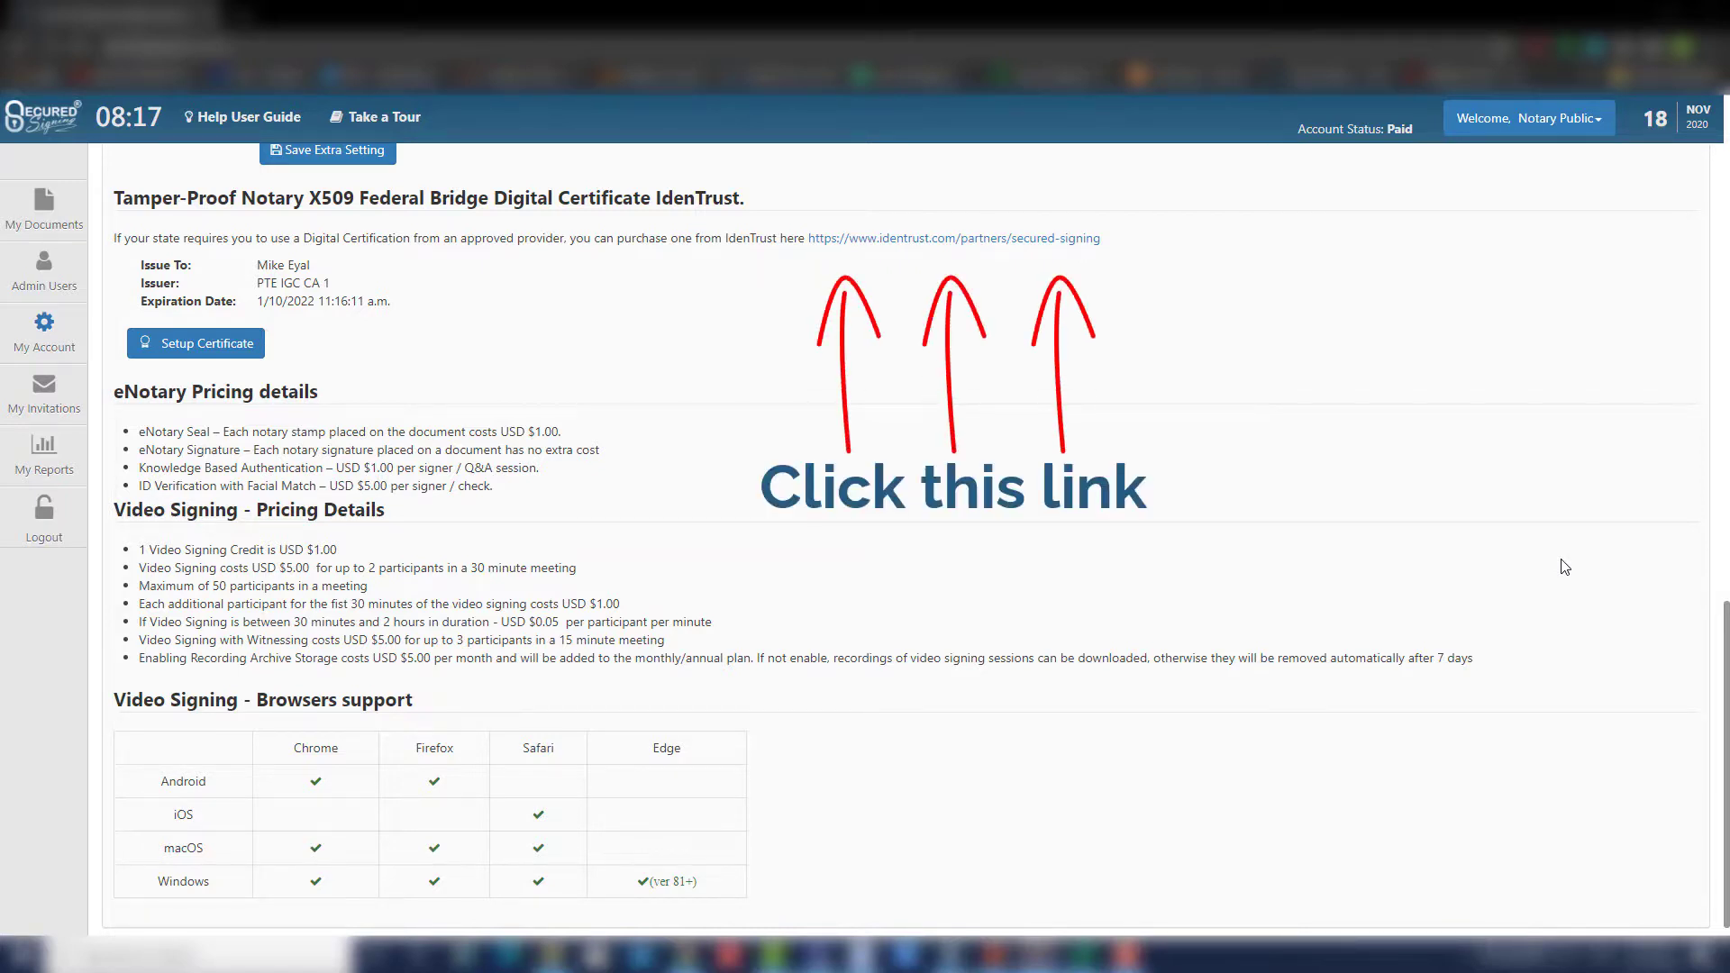
Open the identrust.com/partners/secured-signing certificate page and scroll down the settings.
click(954, 238)
scroll(795, 394, down, 15)
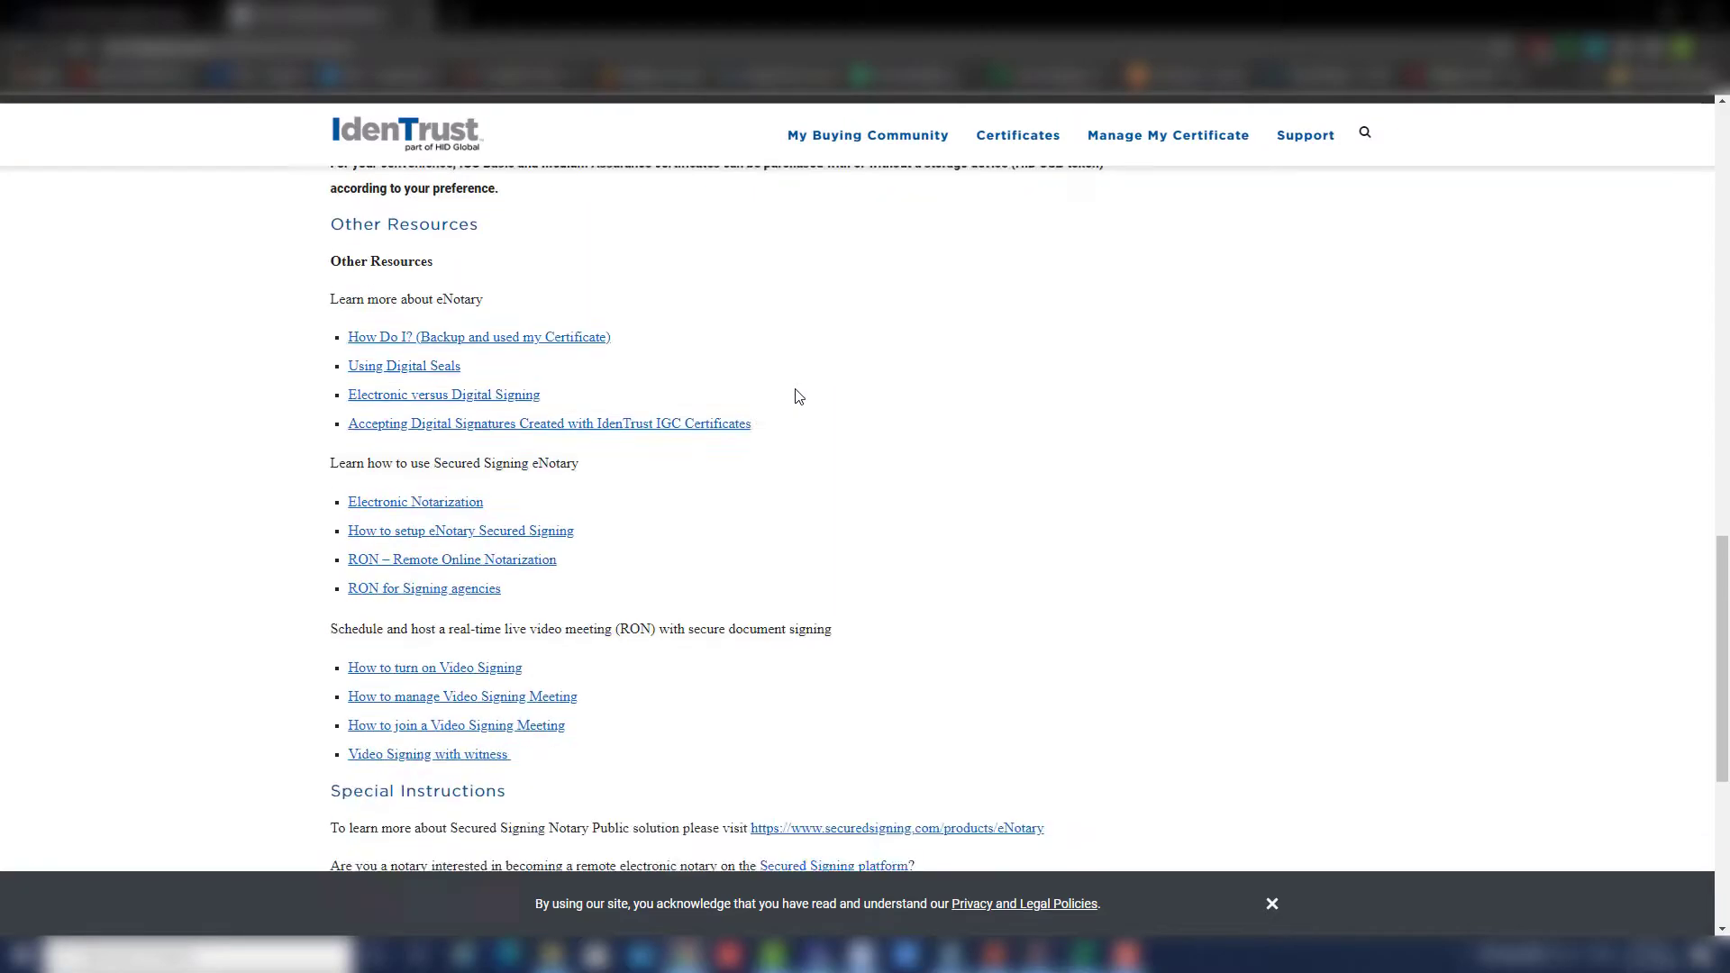
scroll(796, 394, down, 10)
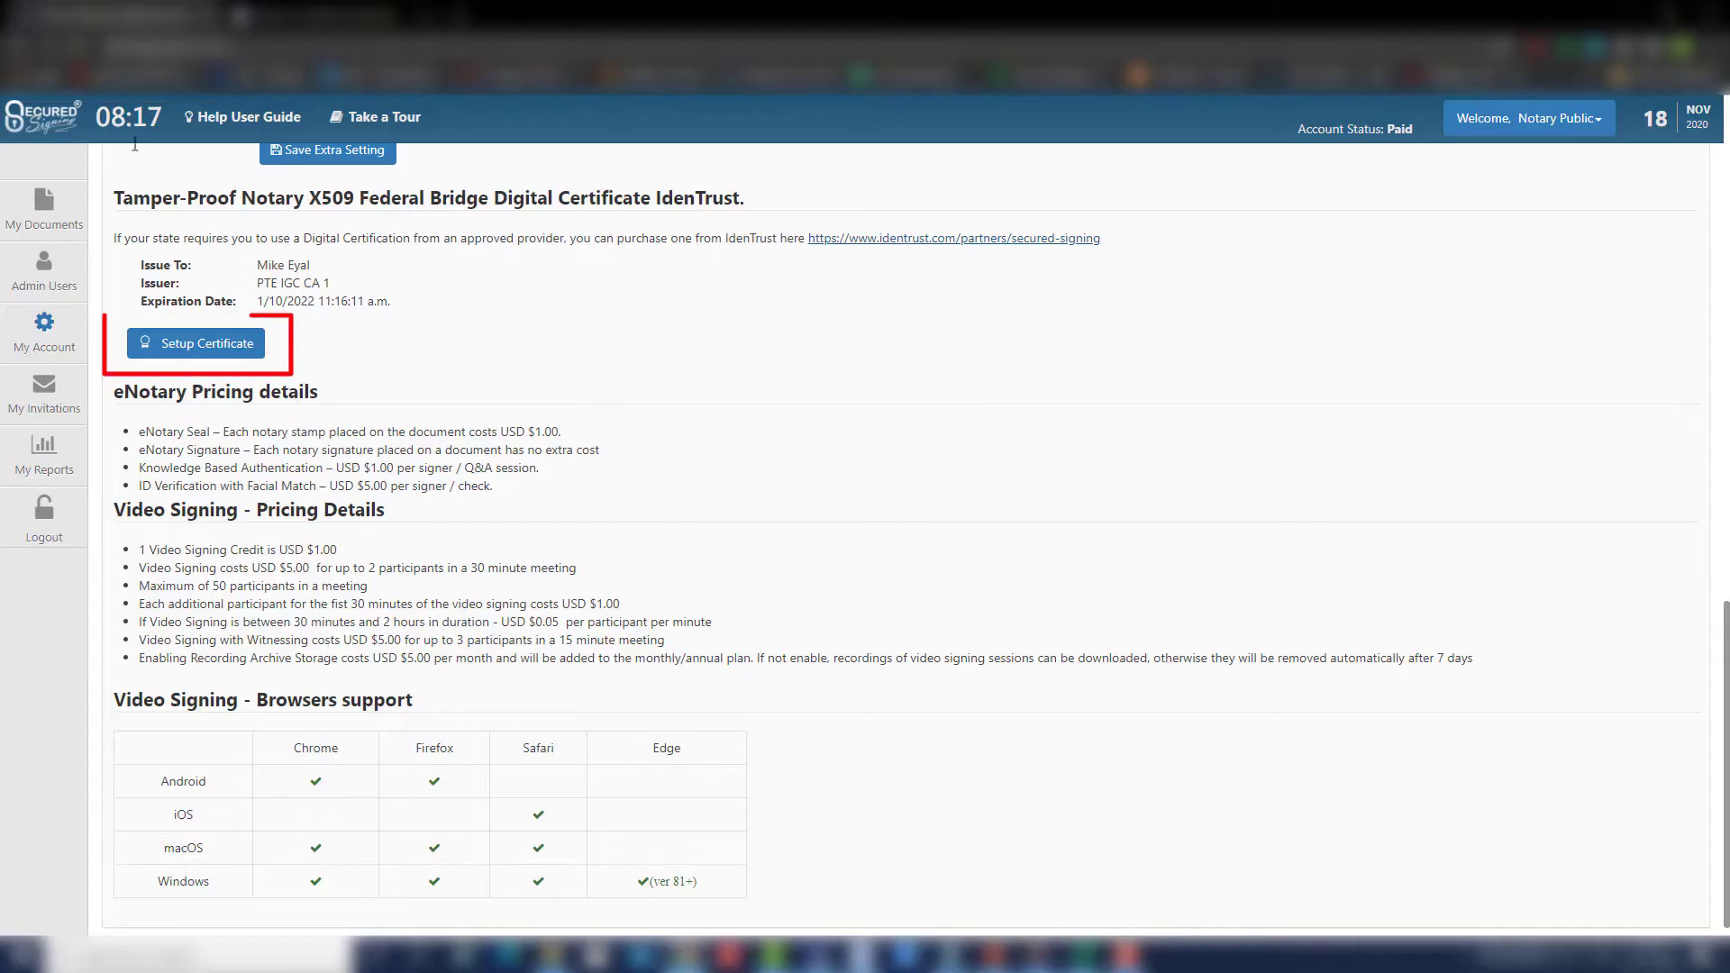
Open the Remote Certificate dialog via Setup Certificate.
click(181, 353)
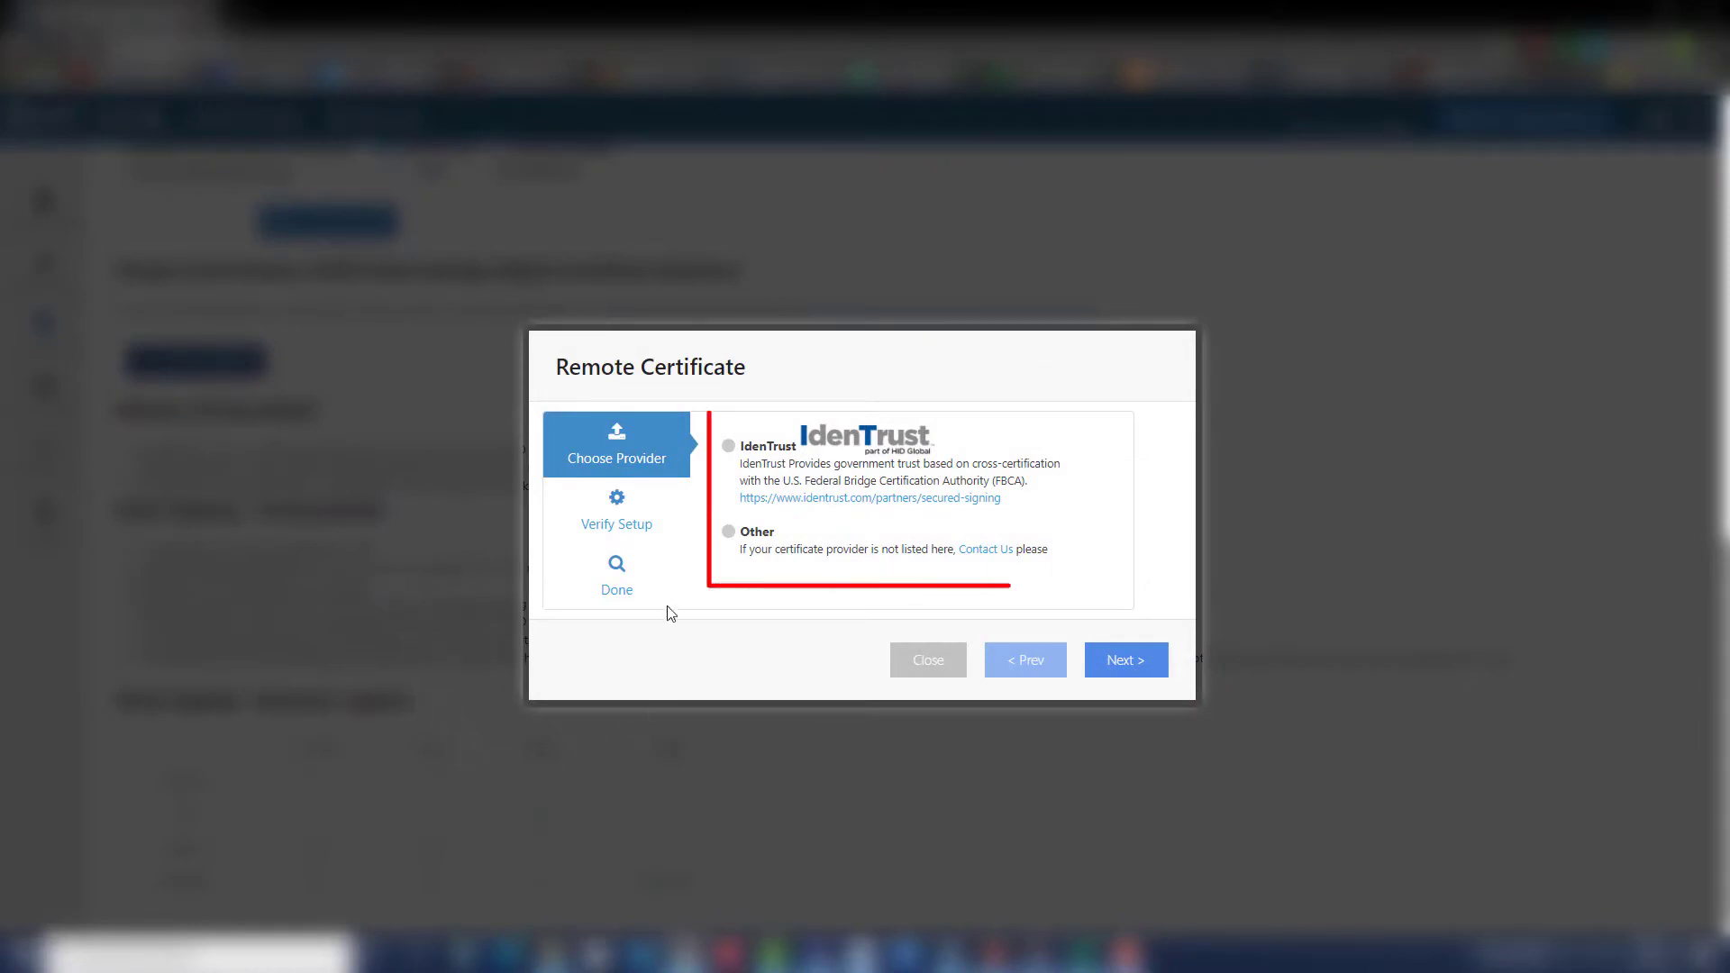